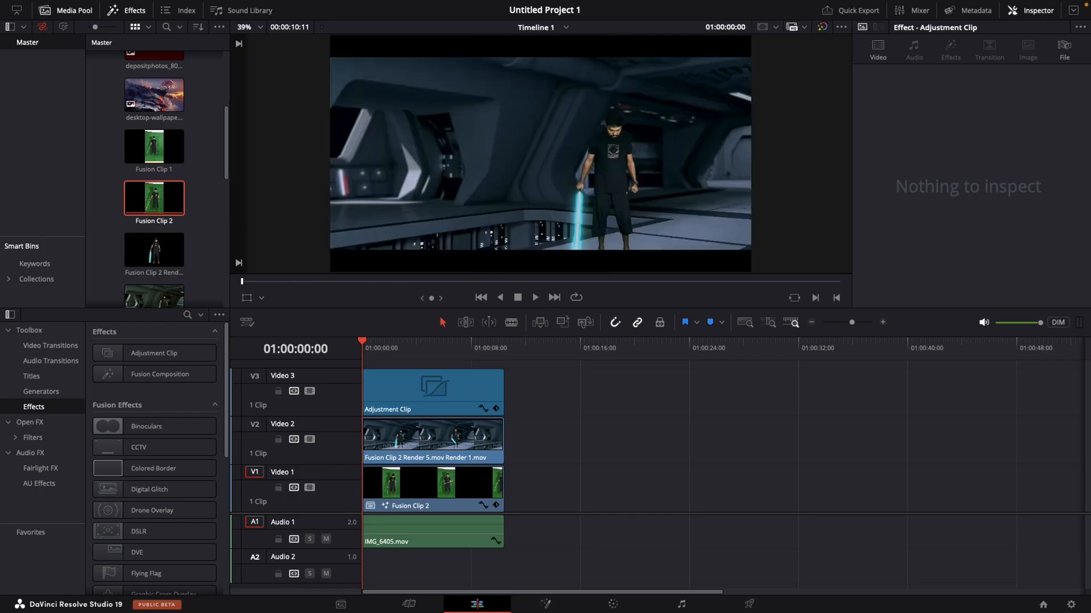
# - Add IMG_6405.mov after the existing Video 1 clip, ripple-trimming its start at 01:00:23:21 and its end at 01:00:20:09
pyautogui.moveTo(1090, 440); pyautogui.dragTo(519, 487)
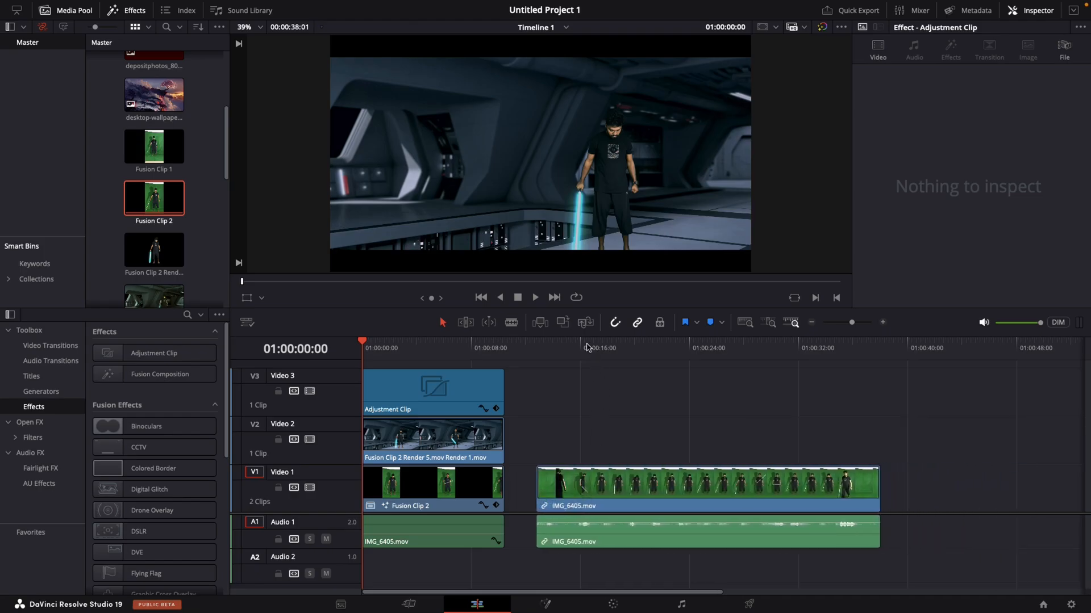
pyautogui.moveTo(587, 348); pyautogui.dragTo(687, 380)
pyautogui.click(689, 499)
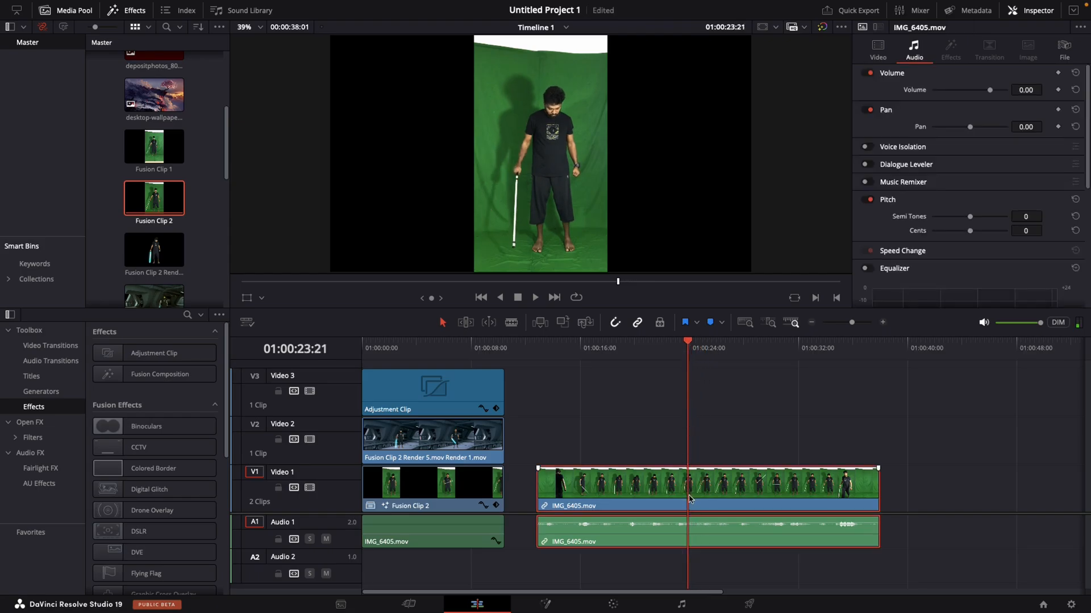
pyautogui.press('q')
pyautogui.moveTo(654, 351)
pyautogui.mouseDown()
pyautogui.moveTo(676, 357)
pyautogui.moveTo(640, 355)
pyautogui.mouseUp()
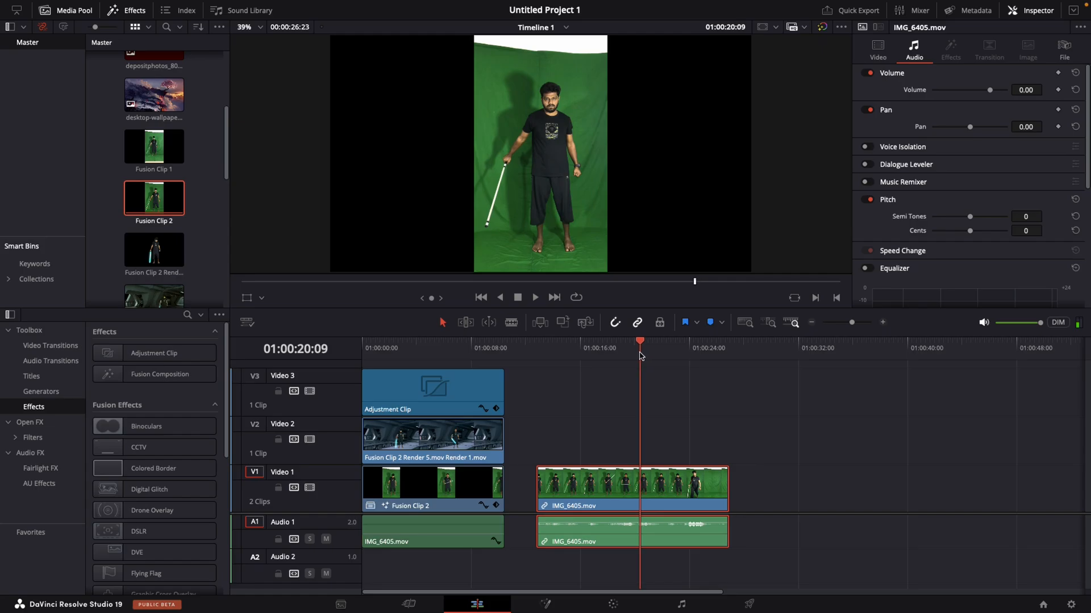
pyautogui.press('e')
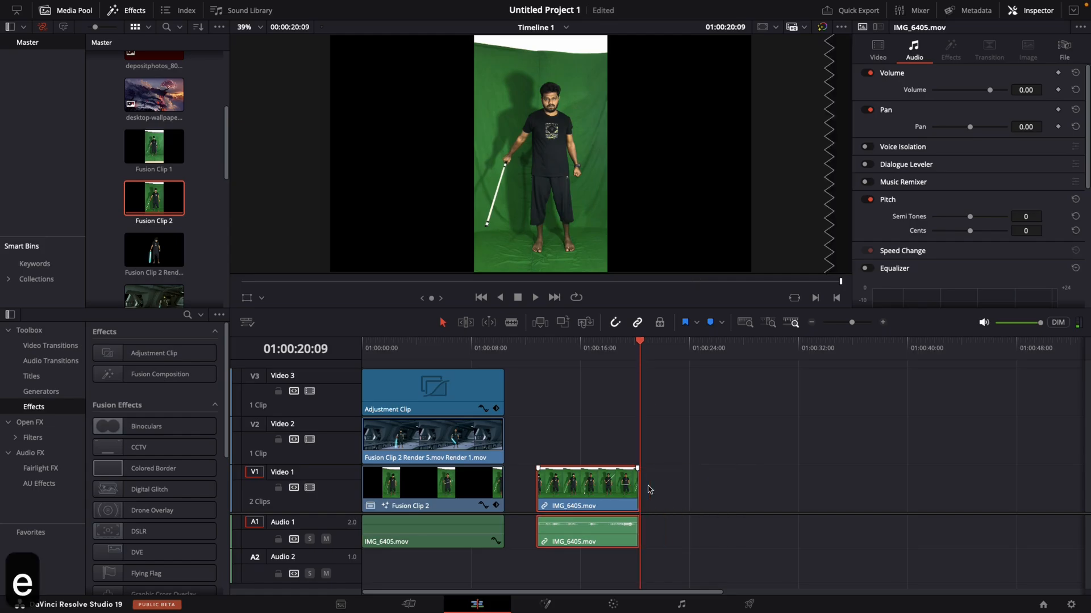
# - Convert the trimmed IMG_6405.mov clip into a new Fusion clip and open it on the Fusion page
pyautogui.moveTo(619, 350); pyautogui.dragTo(590, 350)
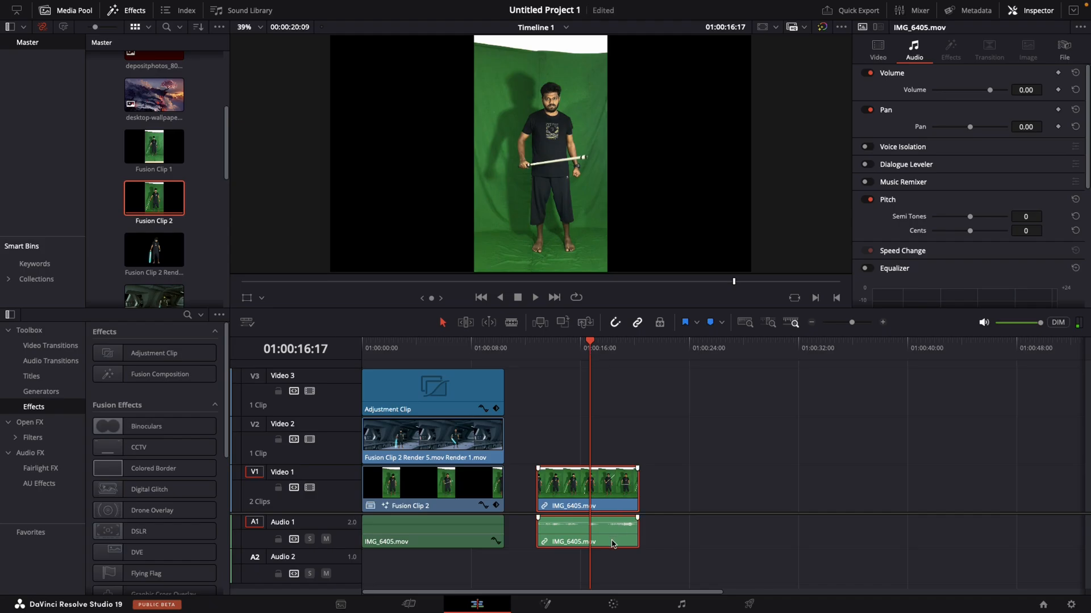
pyautogui.rightClick(607, 494)
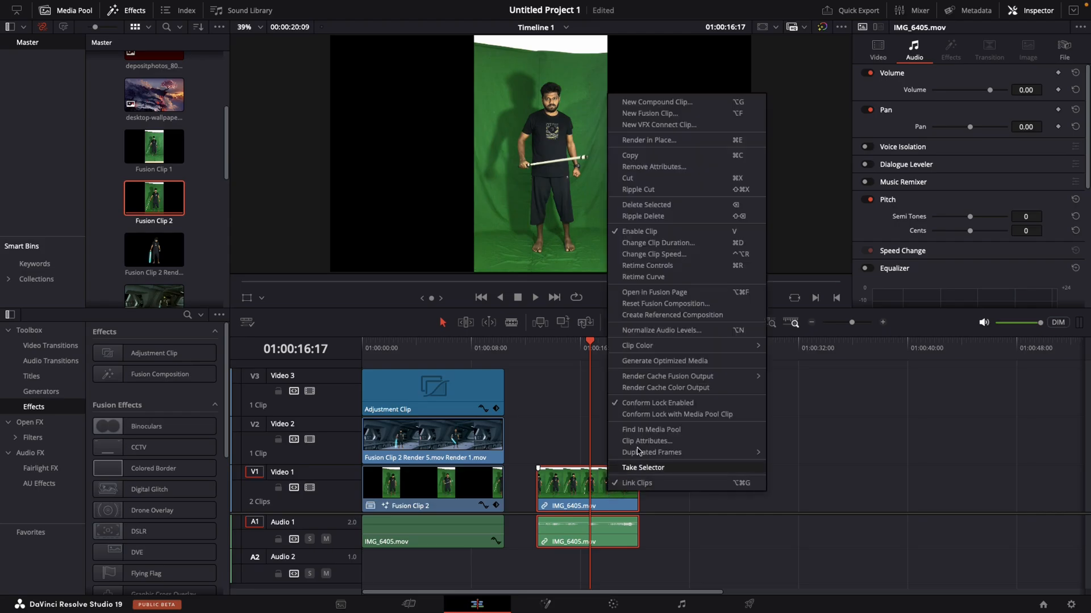
pyautogui.click(664, 112)
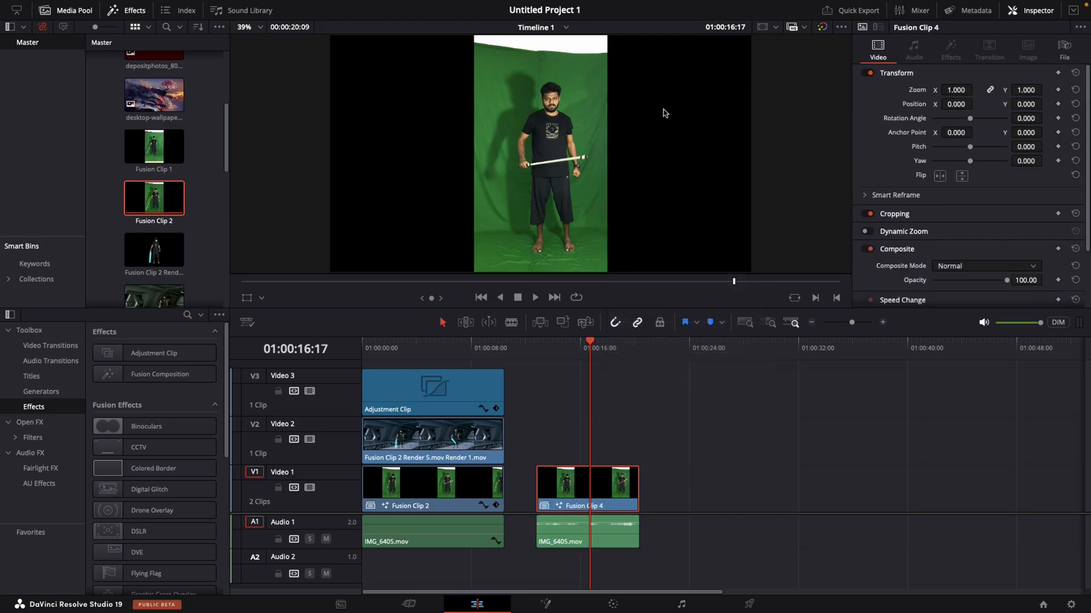
pyautogui.click(546, 605)
# - Rearrange the MediaIn1 and MediaOut1 nodes, leaving free space between them, with MediaIn1 shown in the first viewer
pyautogui.moveTo(327, 462); pyautogui.dragTo(549, 463)
pyautogui.moveTo(23, 459); pyautogui.dragTo(197, 185)
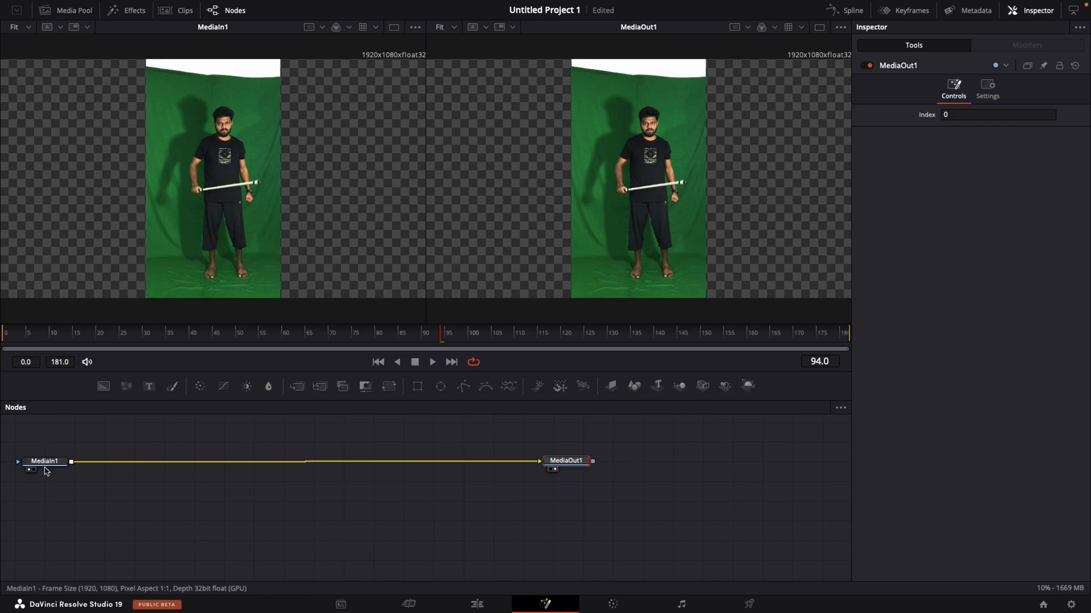
pyautogui.moveTo(48, 463); pyautogui.dragTo(152, 458)
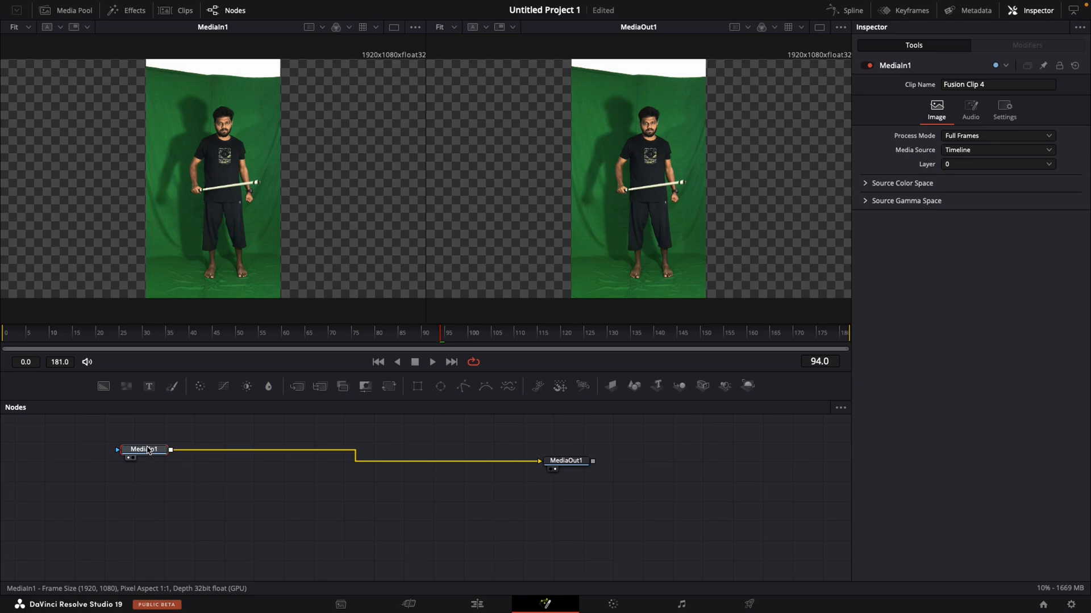
pyautogui.press('1')
pyautogui.press('1')
pyautogui.moveTo(149, 456); pyautogui.dragTo(292, 527)
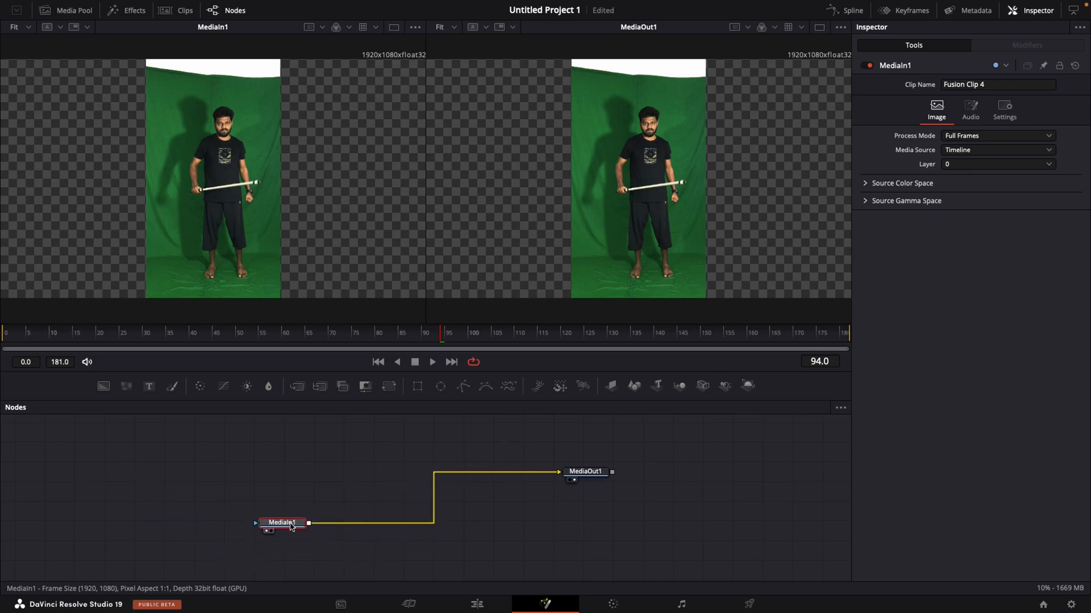
# - Try keying MediaIn1 with a Delta Keyer whose background color has green at 0.709, and delete that keyer node
pyautogui.hotkey('shift', 'space')
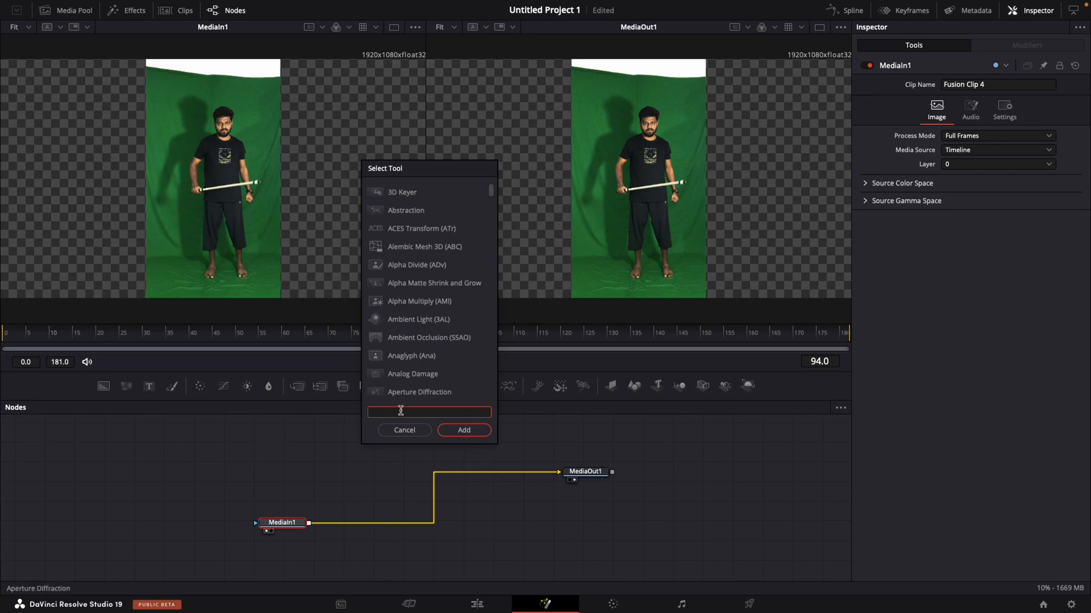
pyautogui.write('3d')
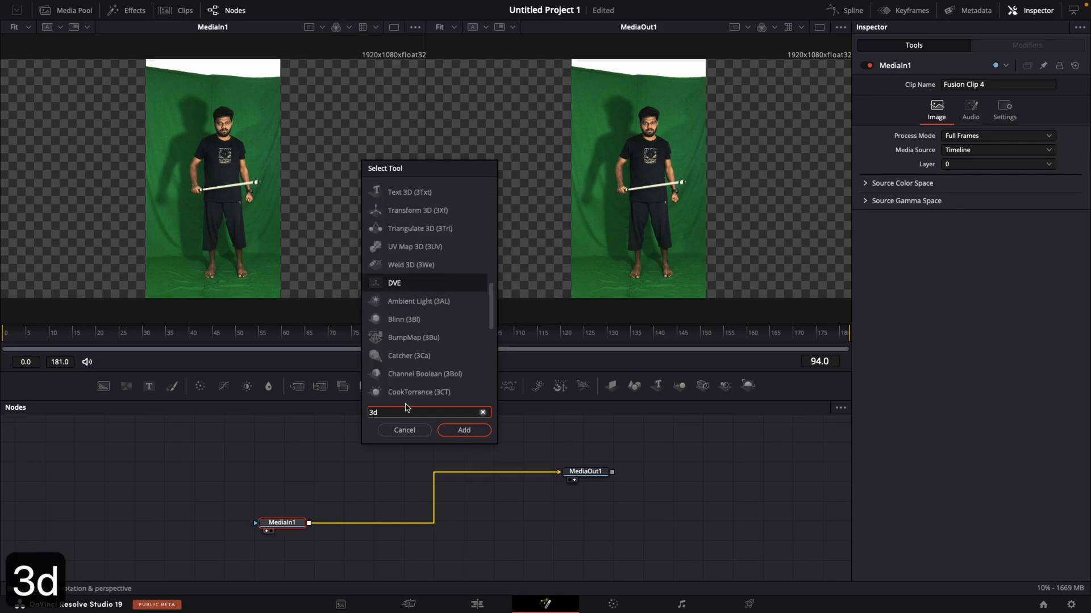
pyautogui.press('BackSpace')
pyautogui.press('BackSpace')
pyautogui.write('delt')
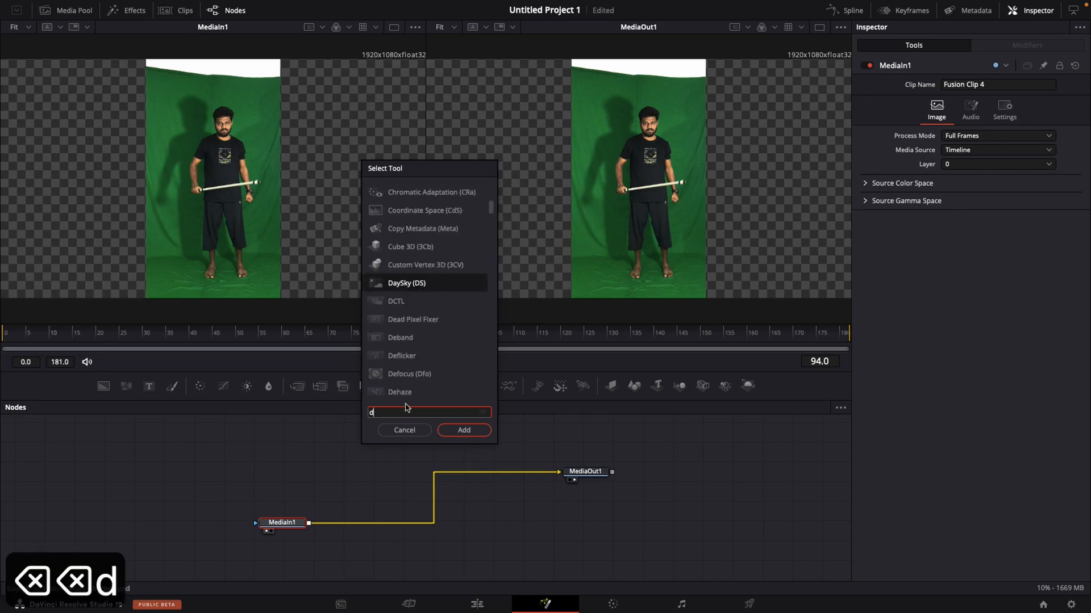
pyautogui.press('Return')
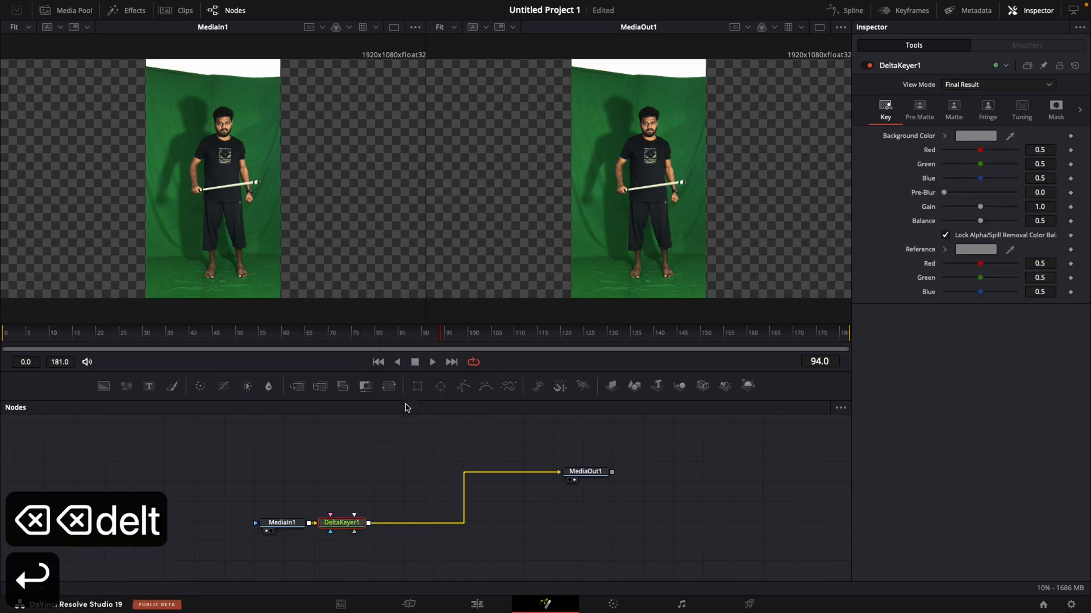
pyautogui.moveTo(977, 169); pyautogui.dragTo(995, 166)
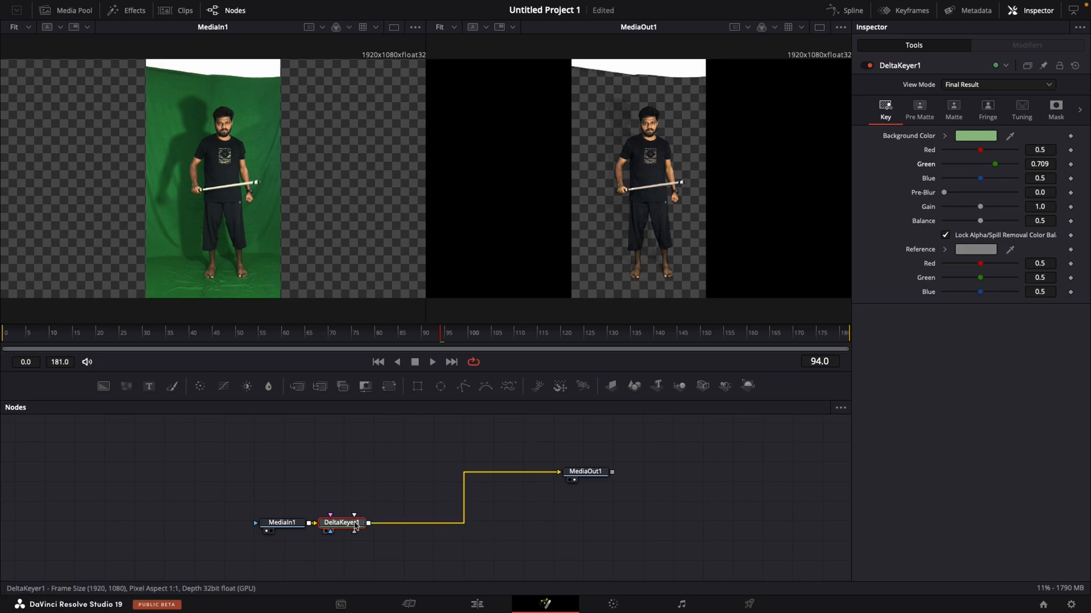
pyautogui.press('BackSpace')
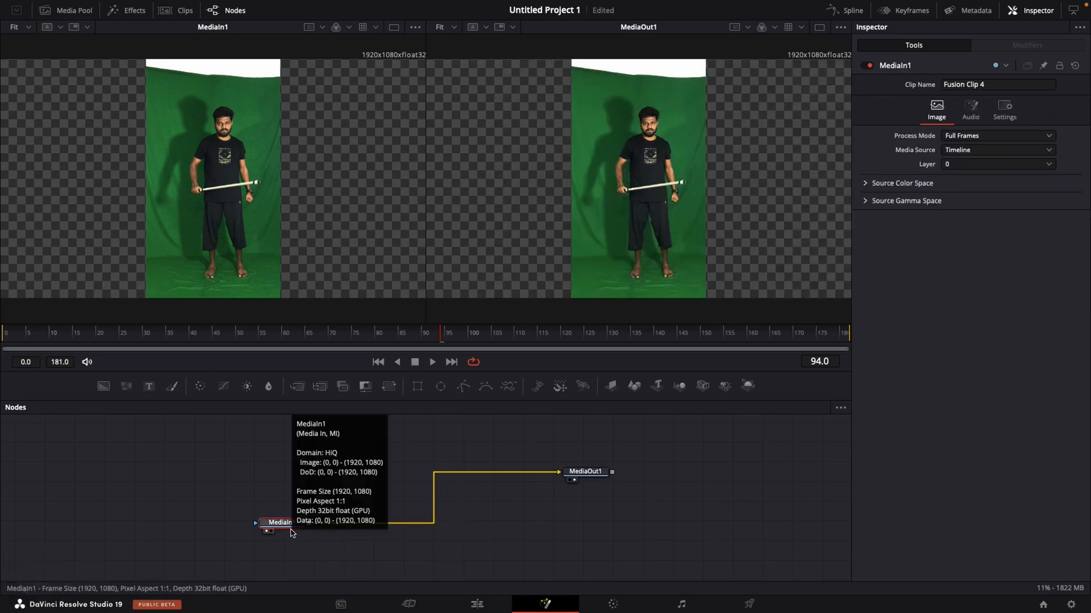
# - Add a 3D Keyer after MediaIn1 and sample the green backdrop beside the man's head to key it out
pyautogui.press('shift')
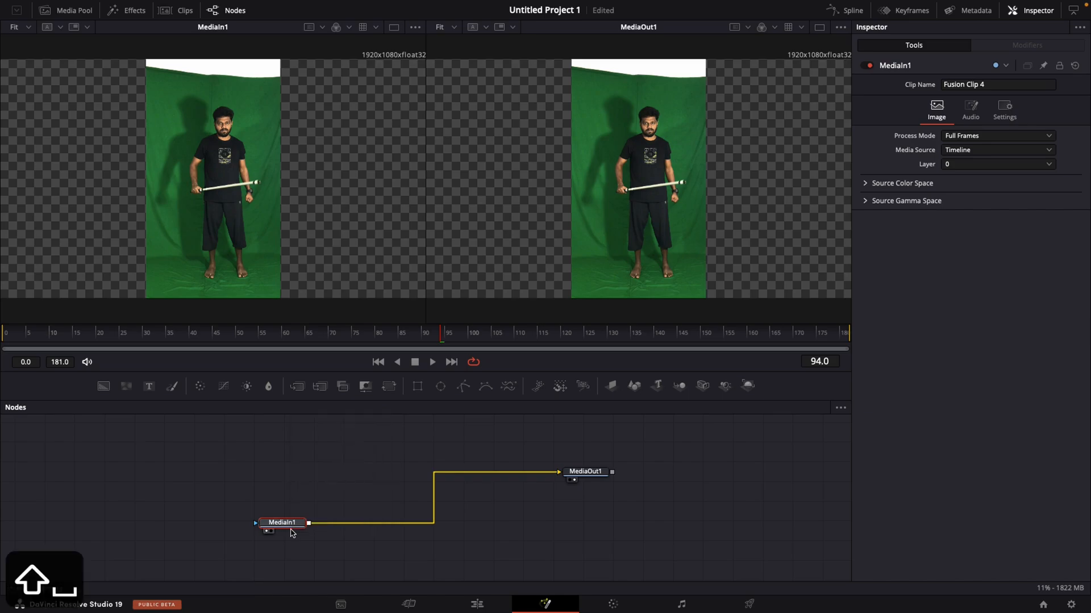
pyautogui.write('3d')
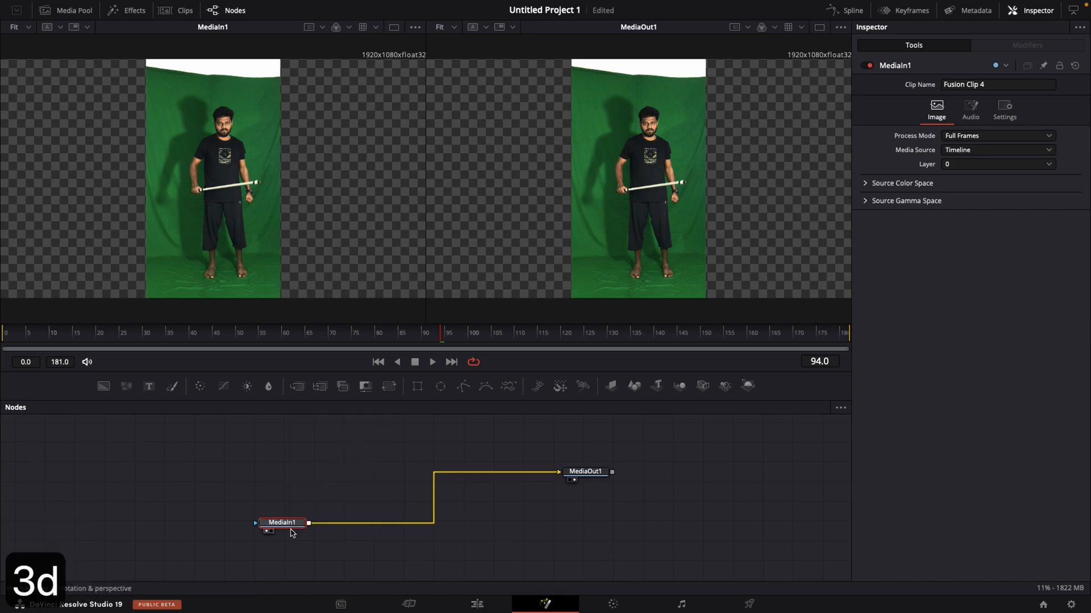
pyautogui.write('k')
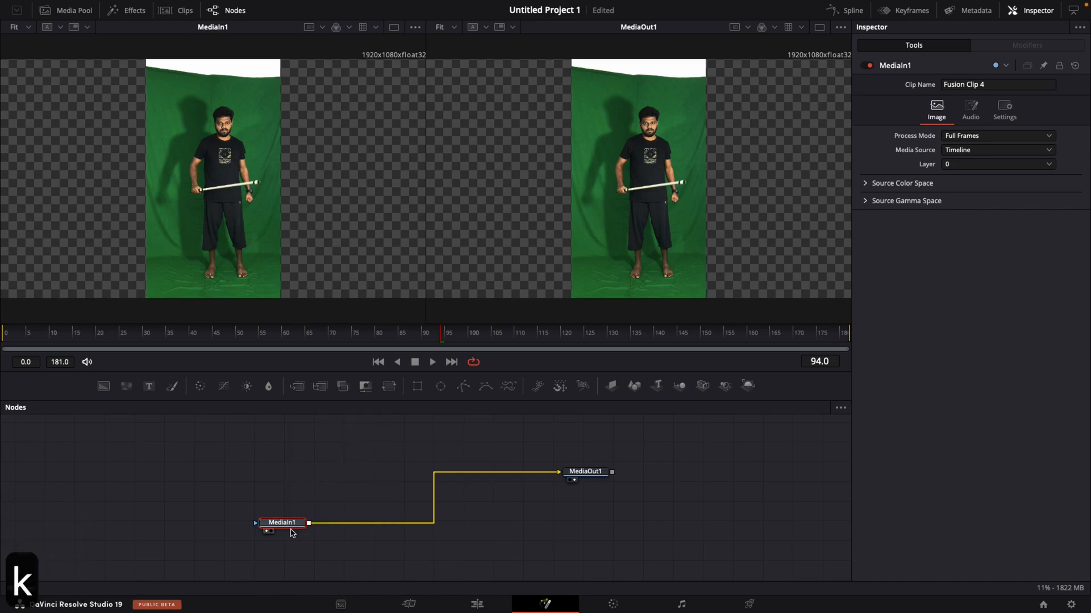
pyautogui.press('Return')
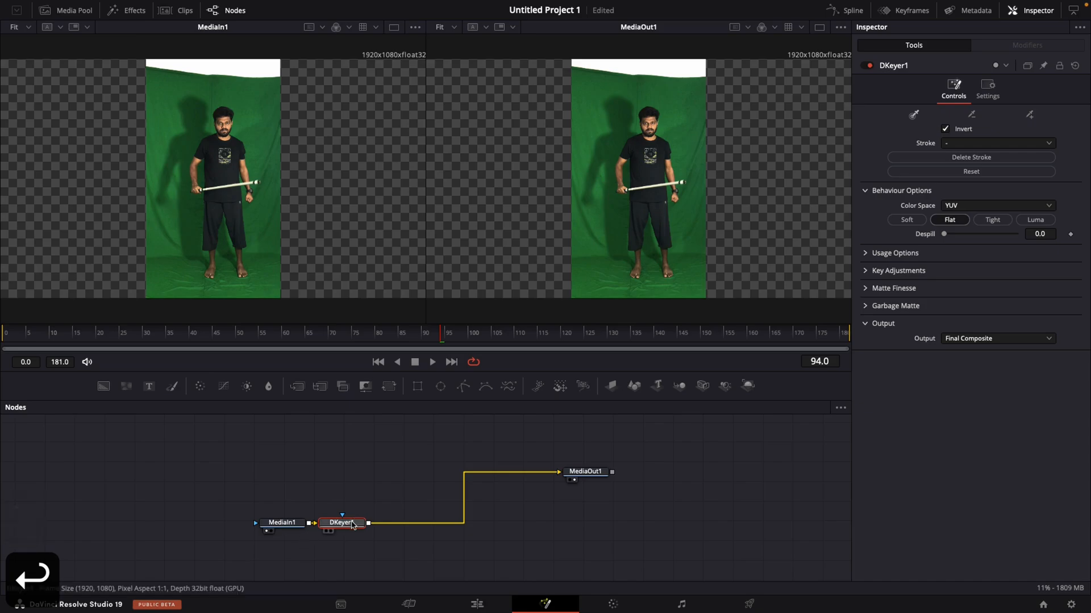
pyautogui.moveTo(627, 107)
pyautogui.mouseDown()
pyautogui.moveTo(590, 196)
pyautogui.moveTo(600, 227)
pyautogui.moveTo(584, 230)
pyautogui.moveTo(601, 134)
pyautogui.mouseUp()
pyautogui.moveTo(357, 526); pyautogui.dragTo(365, 526)
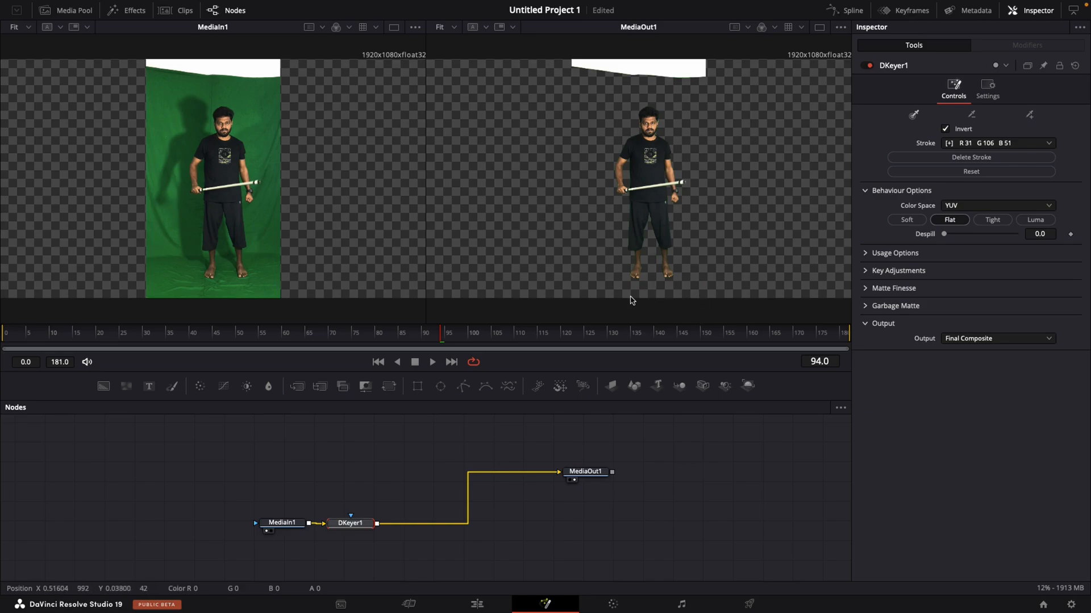
# - Add a Background node with alpha 0.0 and merge it with the output of DKeyer1
pyautogui.moveTo(104, 386); pyautogui.dragTo(296, 555)
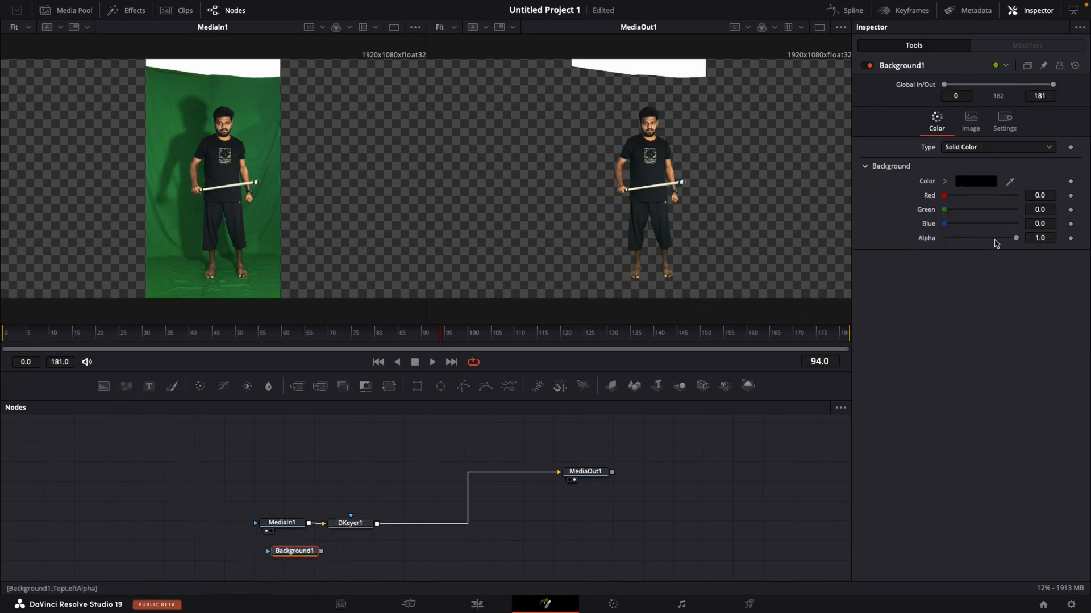
pyautogui.moveTo(1016, 238); pyautogui.dragTo(946, 238)
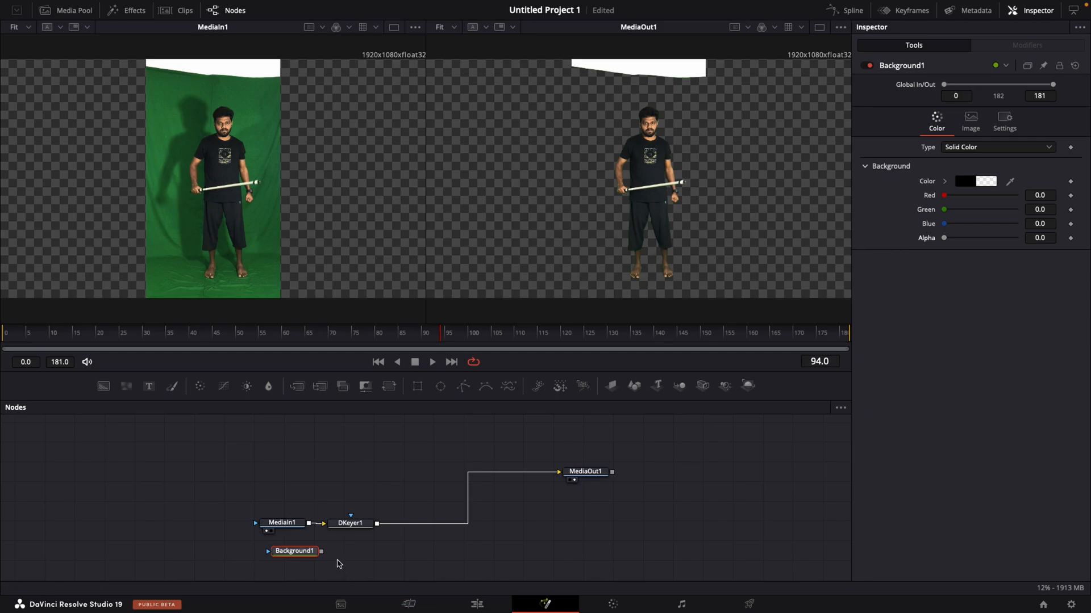
pyautogui.moveTo(321, 552); pyautogui.dragTo(376, 523)
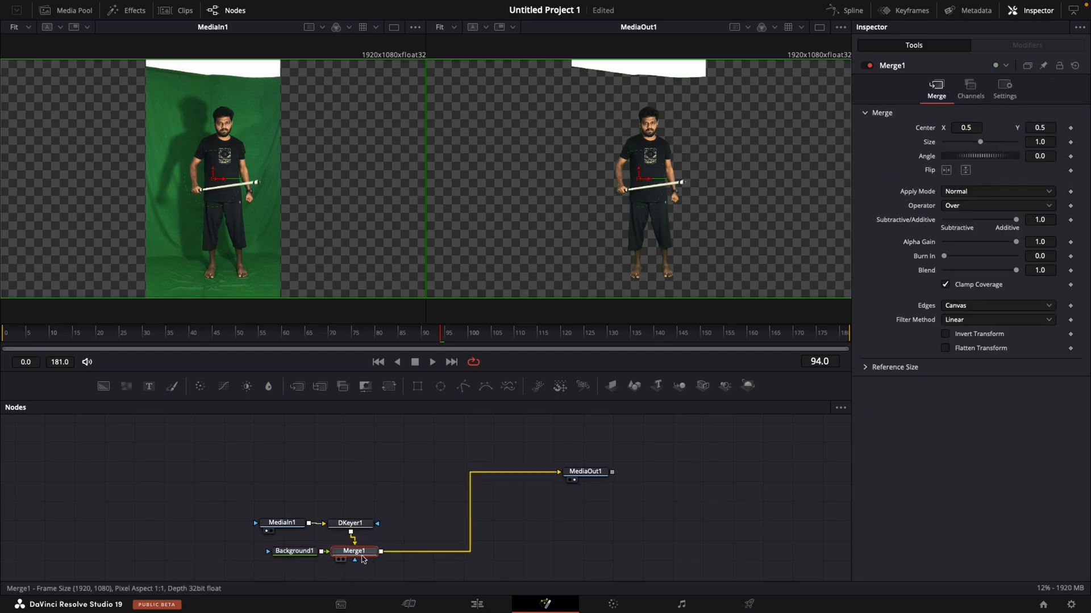
# - Swap the inputs of Merge1 so that Background1 feeds the background and DKeyer1 the foreground
pyautogui.moveTo(294, 551); pyautogui.dragTo(231, 554)
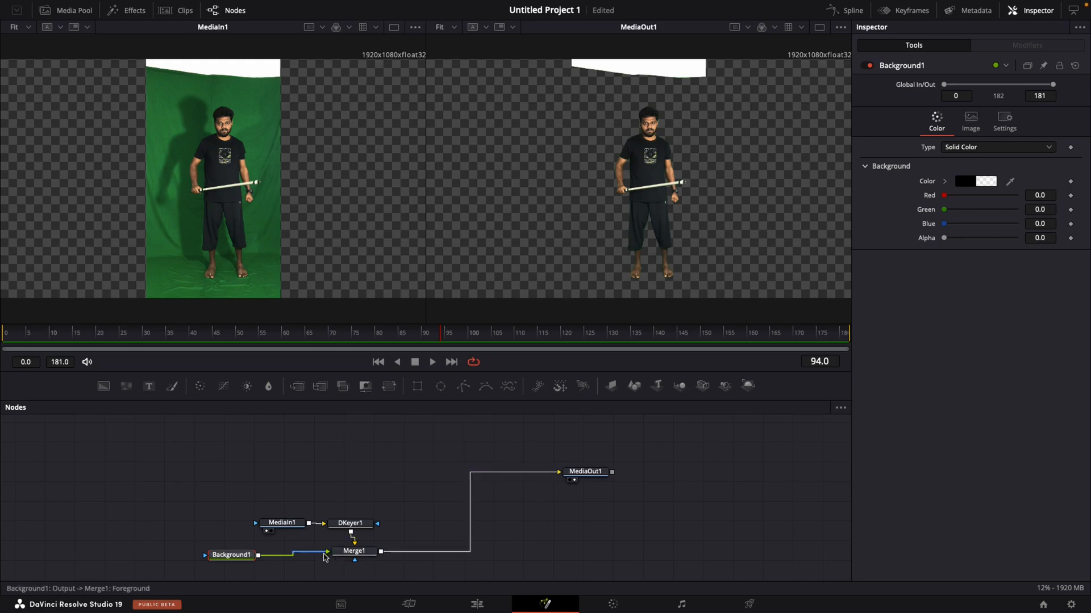
pyautogui.click(347, 554)
pyautogui.rightClick(347, 553)
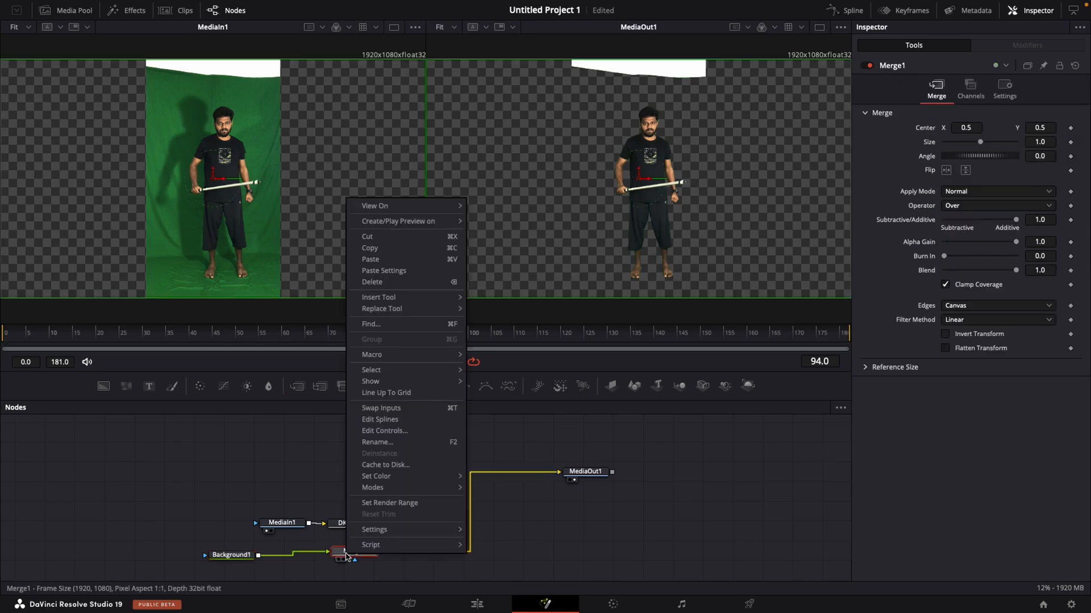
pyautogui.click(381, 408)
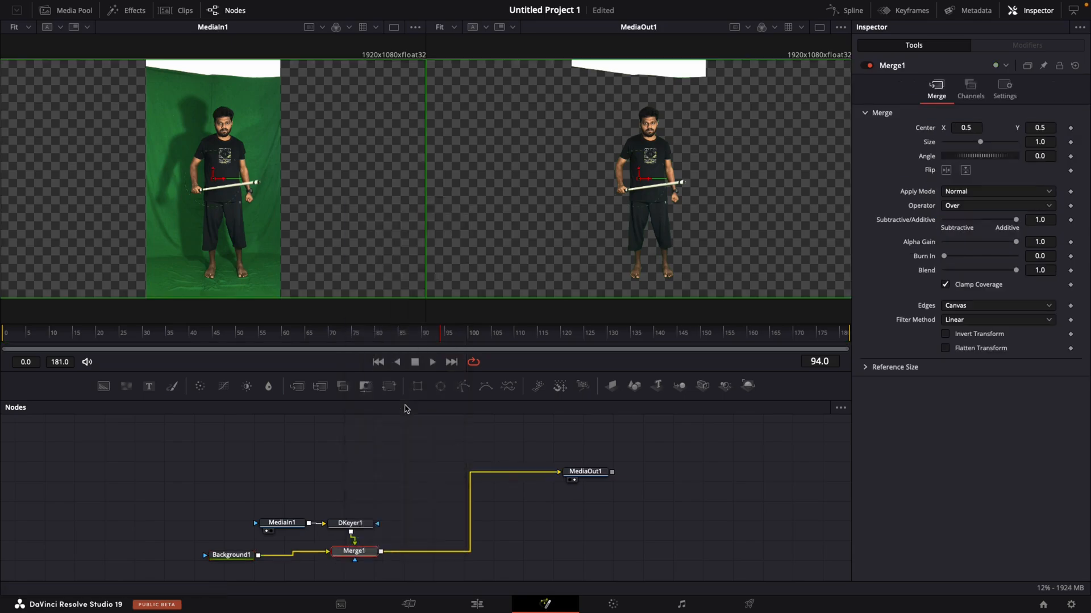
# - Align MediaIn1 and Background1 beside DKeyer1 and Merge1, and move all four nodes together away from MediaOut1
pyautogui.moveTo(282, 522); pyautogui.dragTo(231, 527)
pyautogui.moveTo(353, 549); pyautogui.dragTo(349, 552)
pyautogui.moveTo(224, 510); pyautogui.dragTo(312, 585)
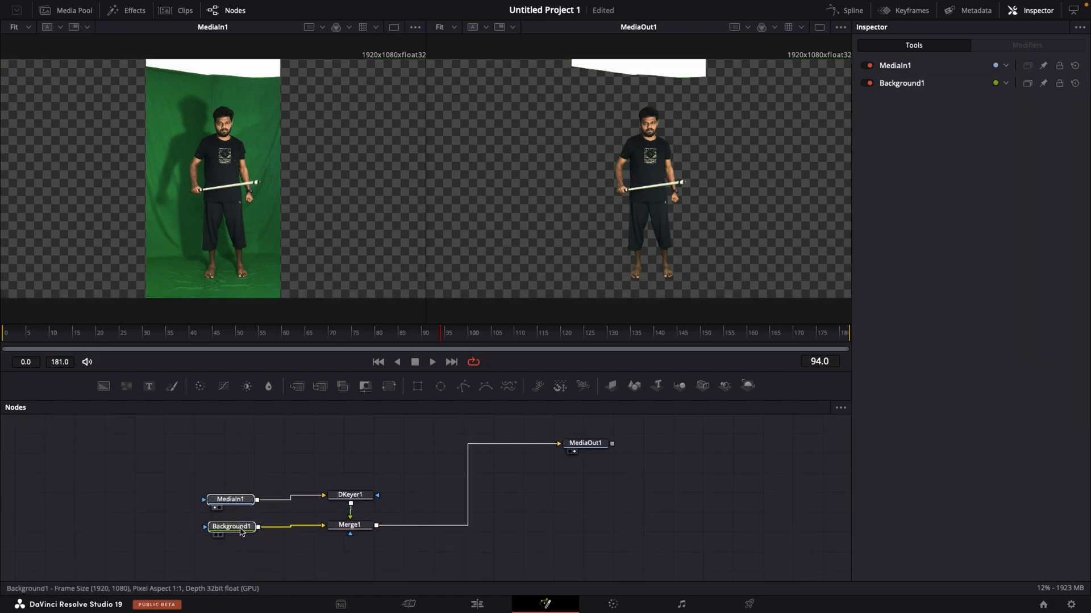
pyautogui.moveTo(243, 529); pyautogui.dragTo(277, 527)
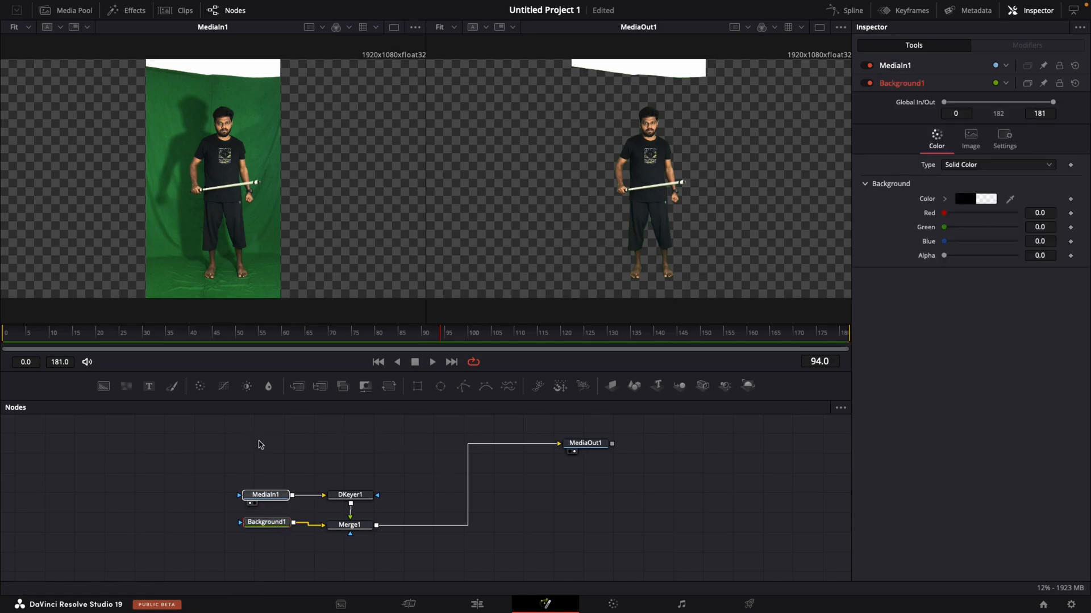
pyautogui.moveTo(260, 445); pyautogui.dragTo(243, 521)
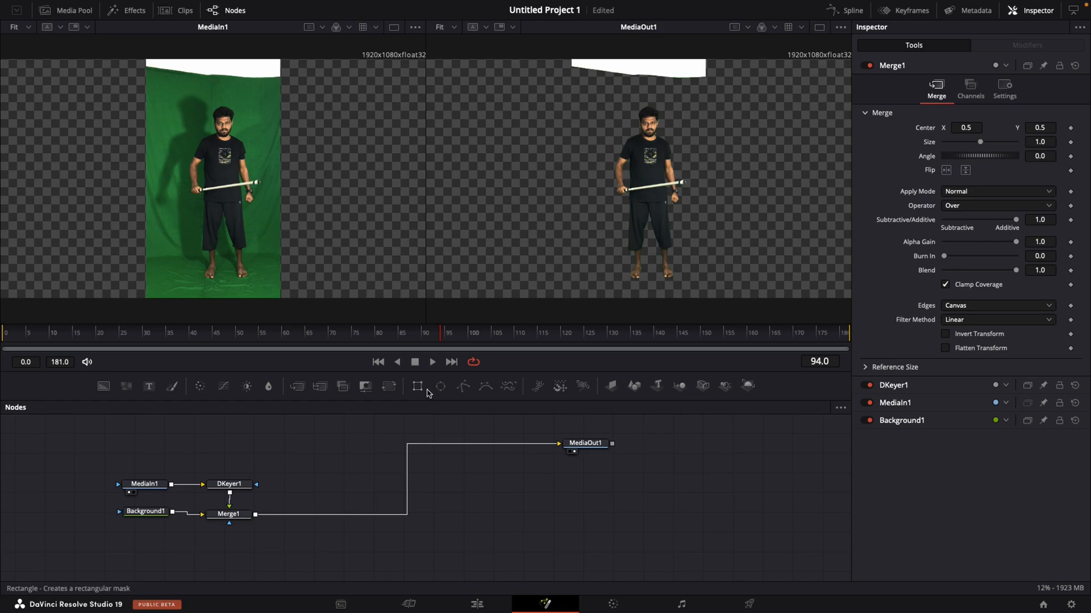
# - Mask Merge1 with a Rectangle of height about 0.87 and center Y about 0.448 to cut off the white strip above the man
pyautogui.moveTo(415, 393); pyautogui.dragTo(229, 523)
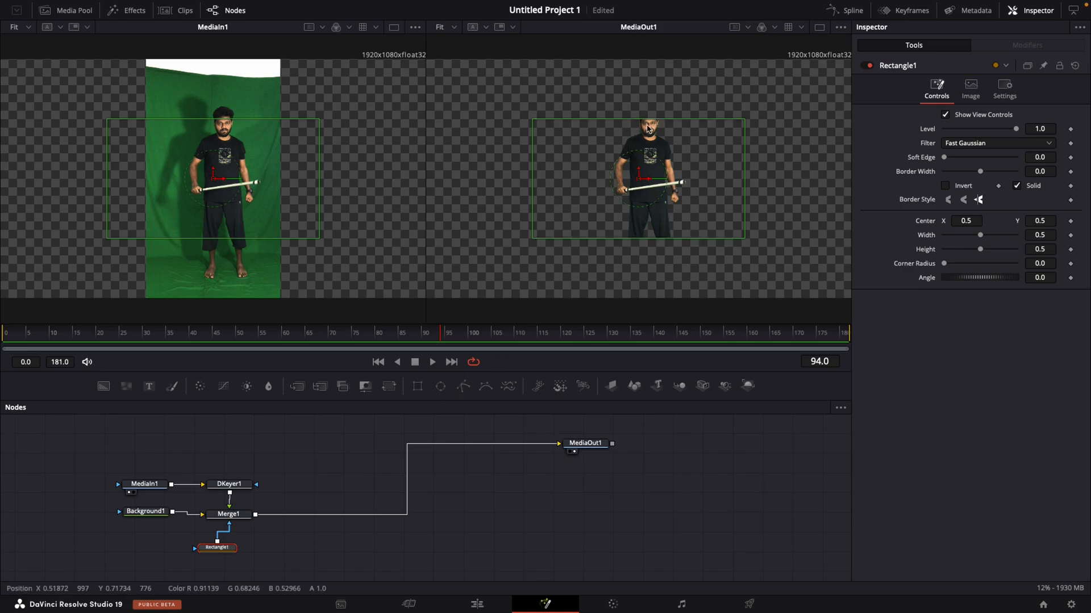
pyautogui.moveTo(650, 118); pyautogui.dragTo(649, 74)
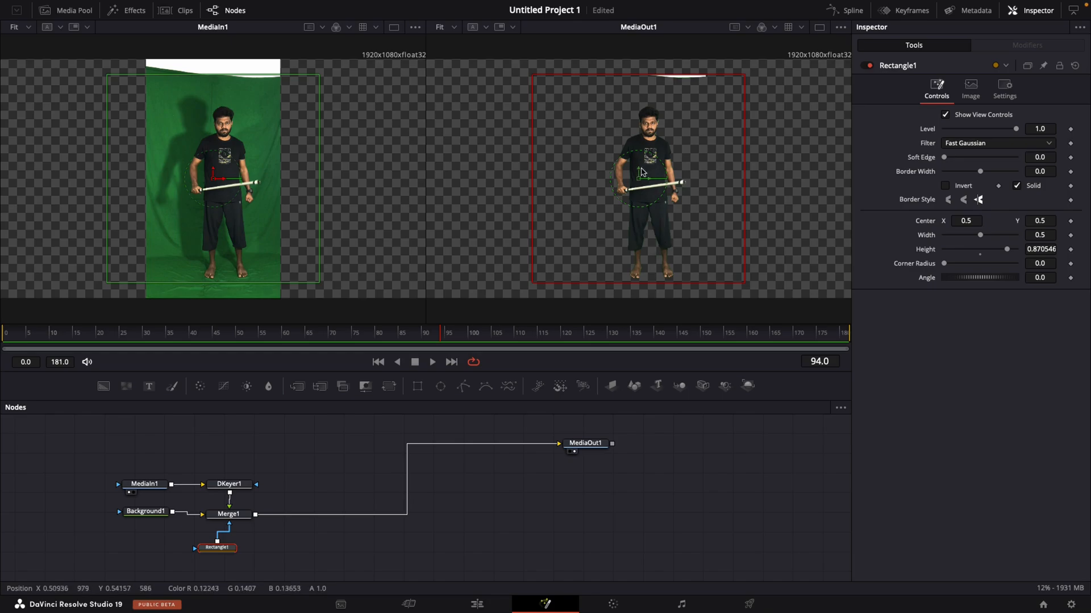
pyautogui.moveTo(639, 166); pyautogui.dragTo(638, 181)
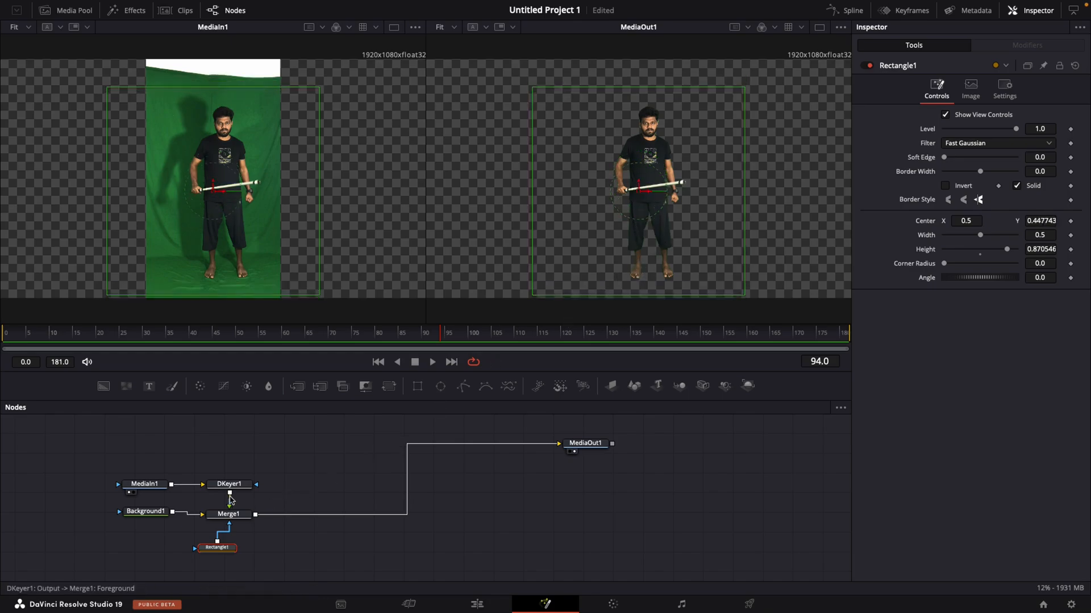
# - Set the despill of DKeyer1 to 1.0 and check the keyed footage at frame 56
pyautogui.click(229, 484)
pyautogui.moveTo(941, 234); pyautogui.dragTo(1054, 236)
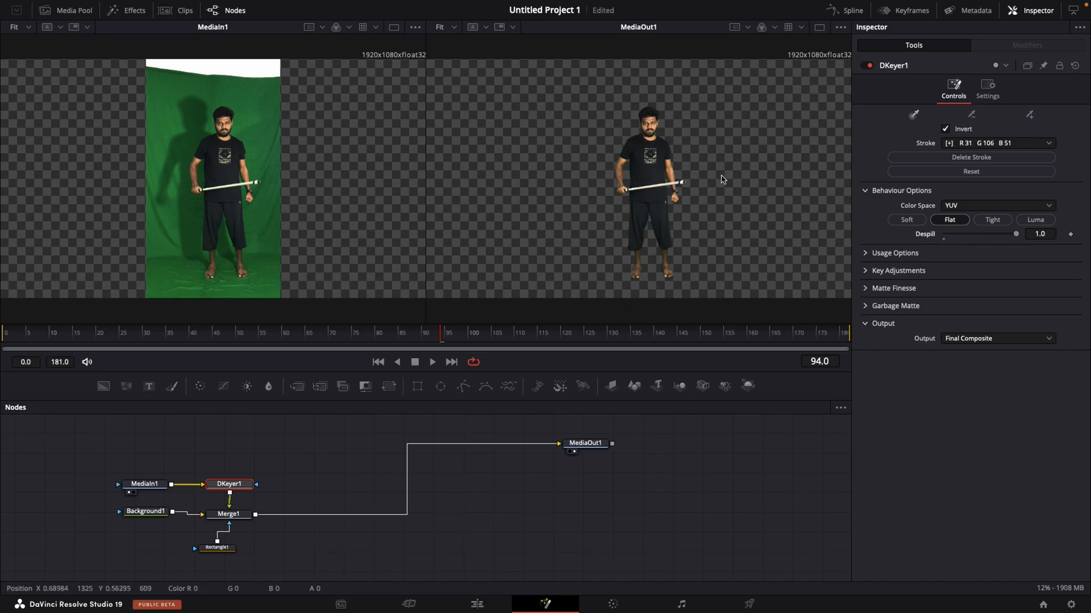
pyautogui.moveTo(264, 341); pyautogui.dragTo(261, 365)
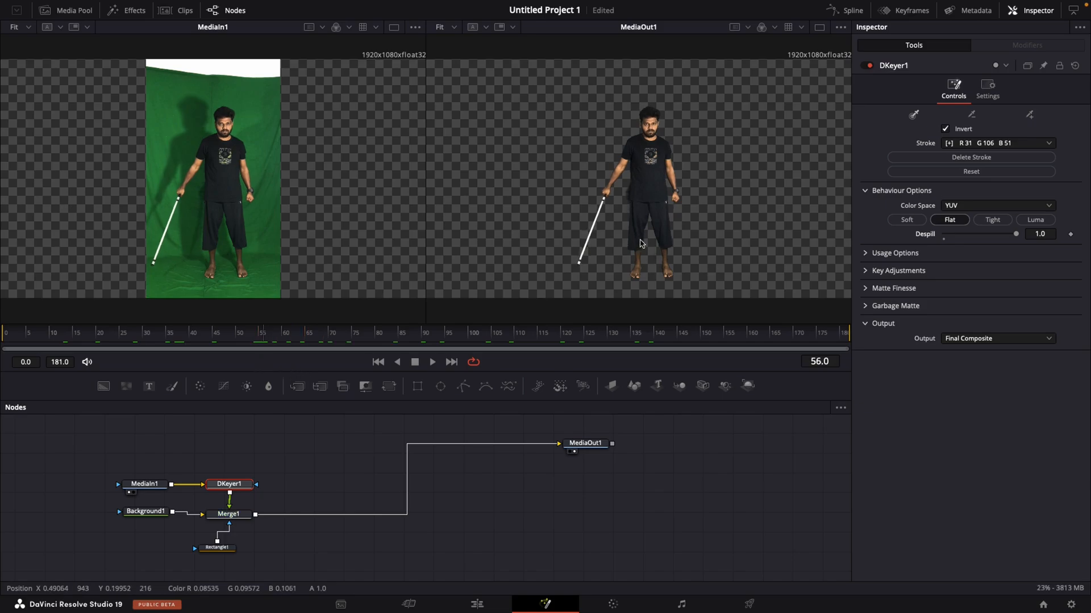
# - Check the keyed footage at frame 60, and move the five connected keying nodes together to beneath MediaOut1
pyautogui.moveTo(516, 336); pyautogui.dragTo(284, 334)
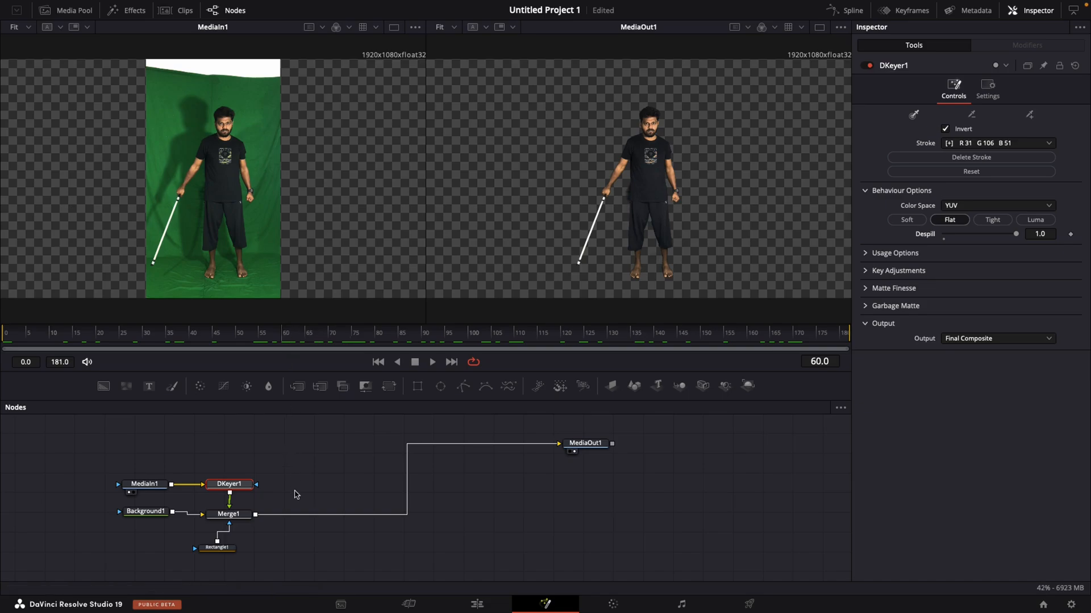
pyautogui.moveTo(168, 451); pyautogui.dragTo(320, 580)
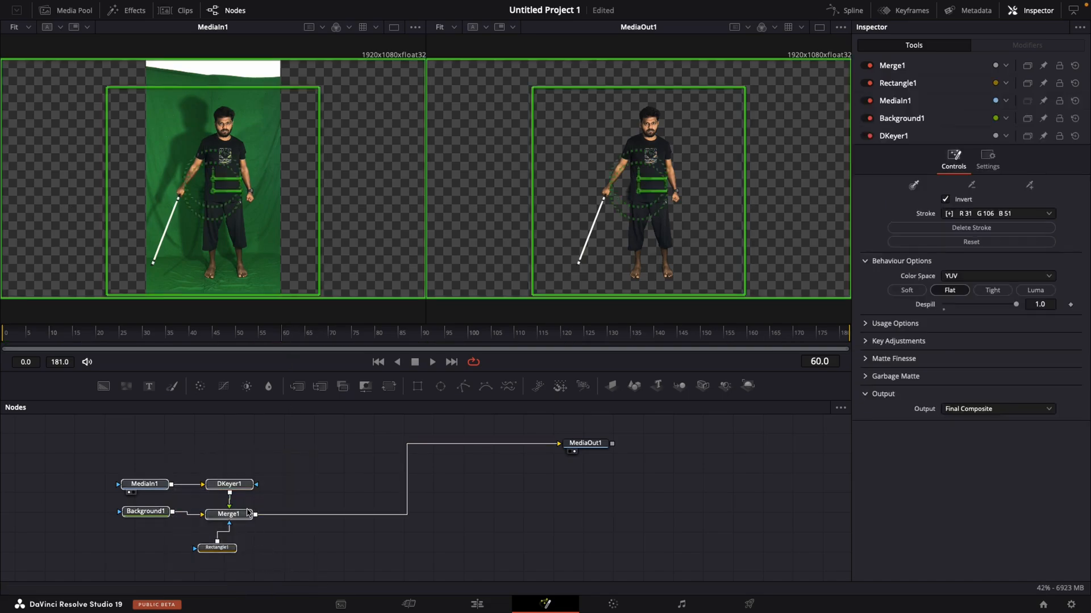
pyautogui.moveTo(260, 508); pyautogui.dragTo(386, 539)
pyautogui.moveTo(386, 540); pyautogui.dragTo(551, 516)
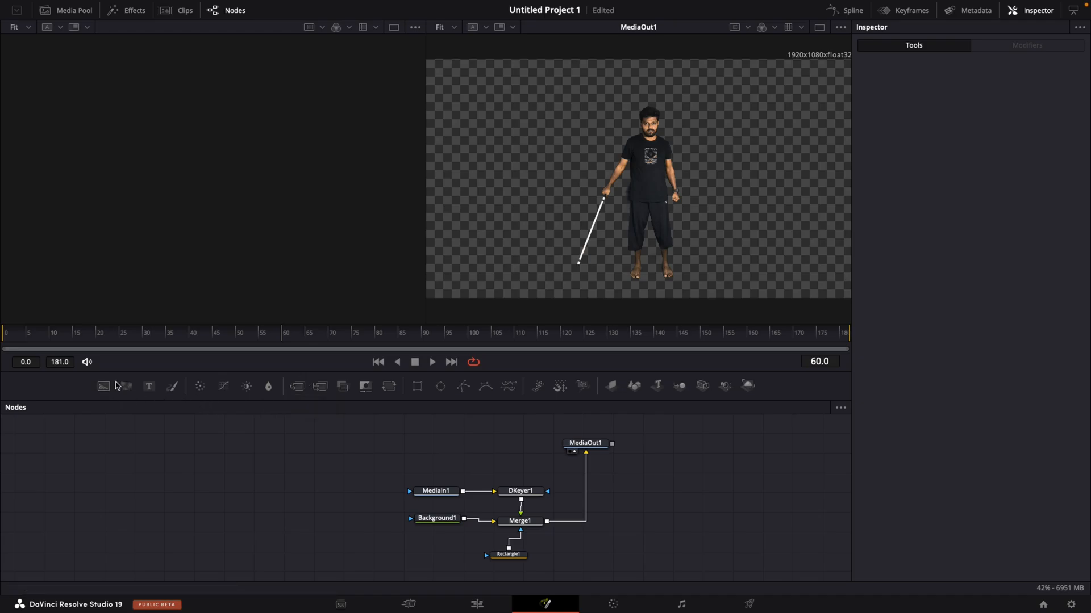
# - Add a separate white Background node, show it in its own viewer, and mask it with a Polygon
pyautogui.moveTo(108, 393); pyautogui.dragTo(136, 488)
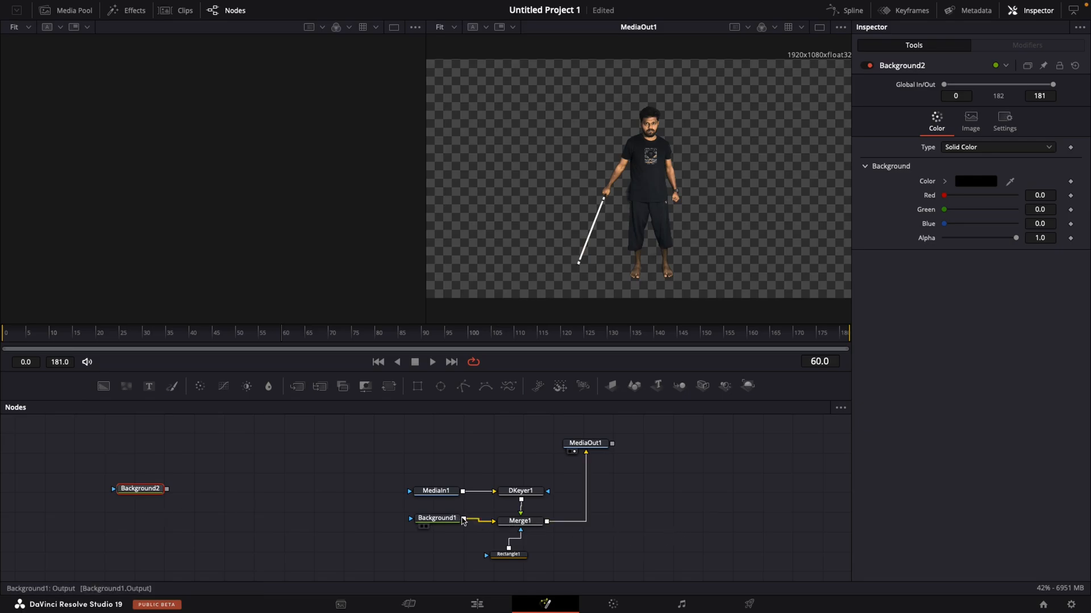
pyautogui.moveTo(145, 490); pyautogui.dragTo(149, 493)
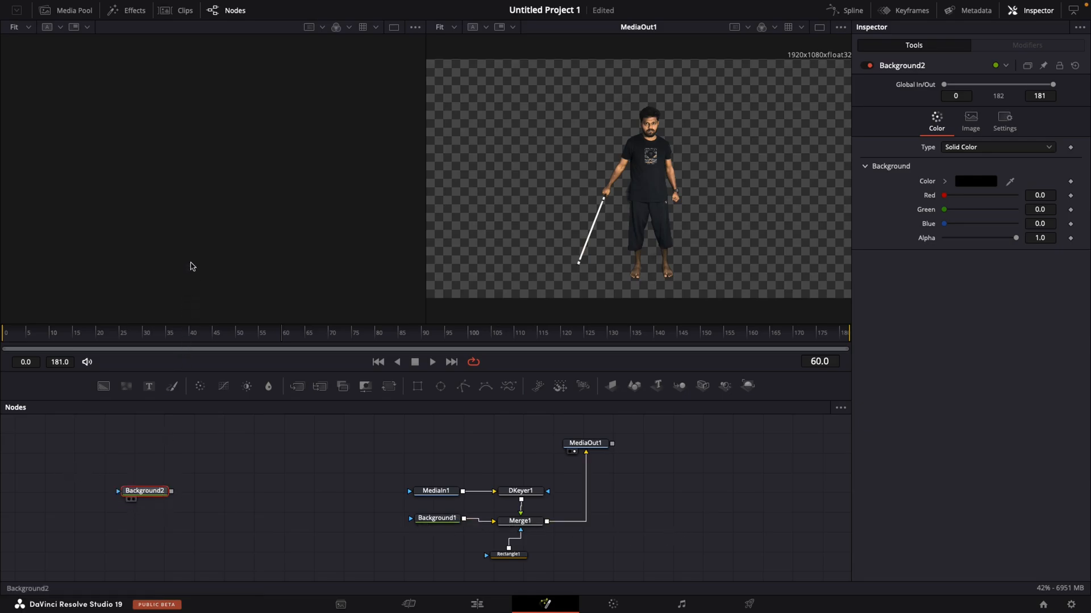
pyautogui.press('1')
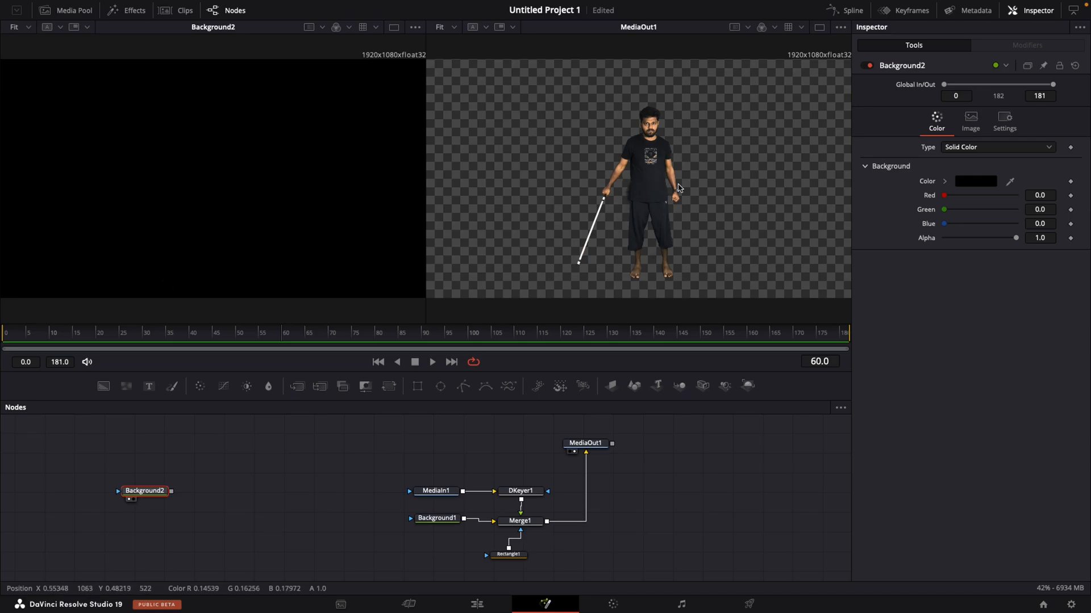
pyautogui.click(945, 181)
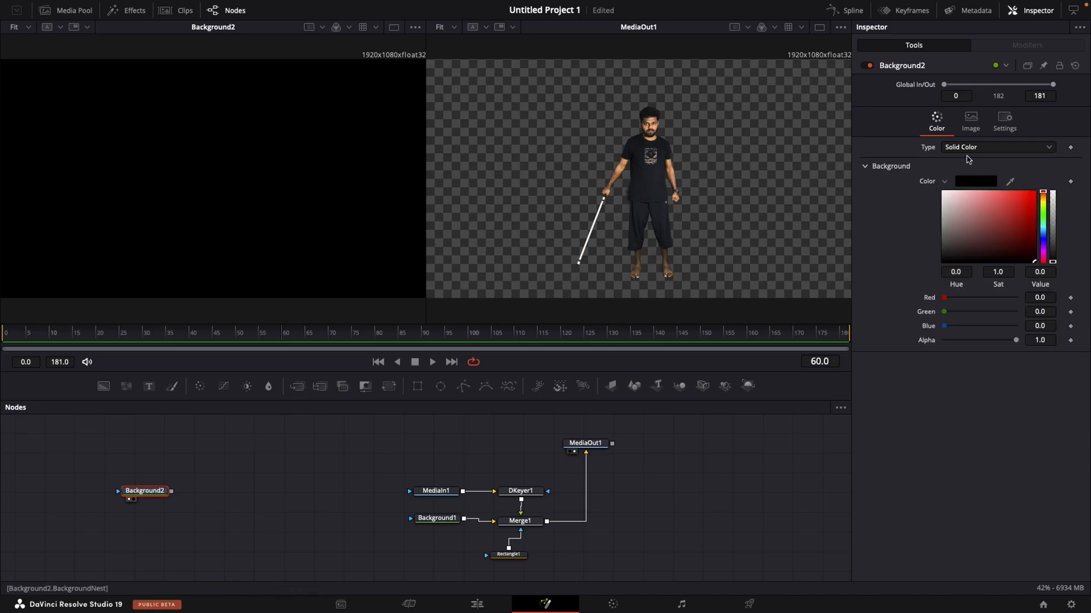
pyautogui.moveTo(970, 203); pyautogui.dragTo(936, 190)
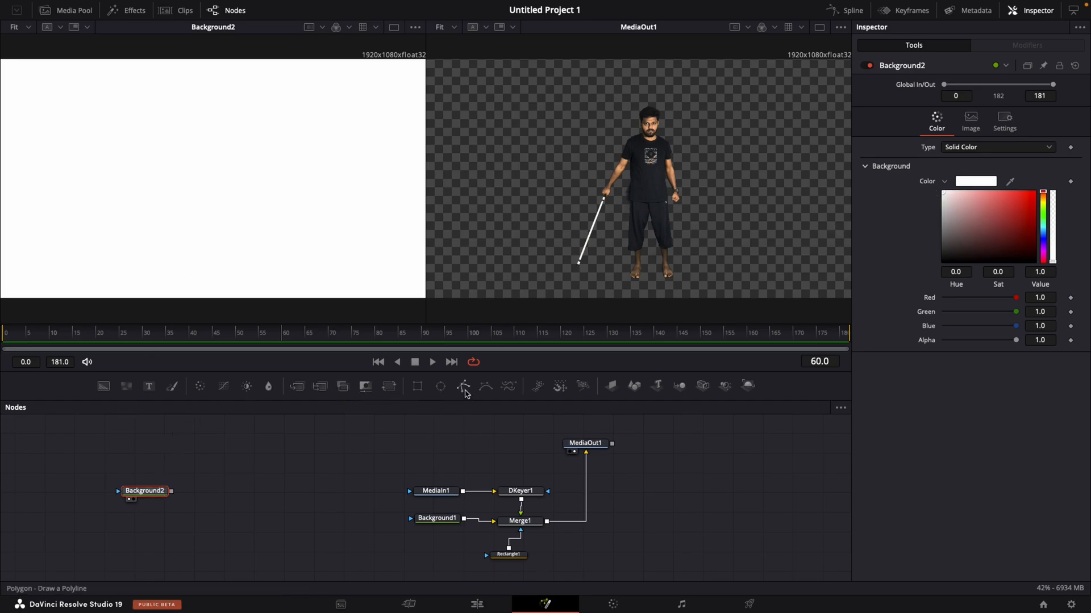
pyautogui.moveTo(464, 394); pyautogui.dragTo(145, 495)
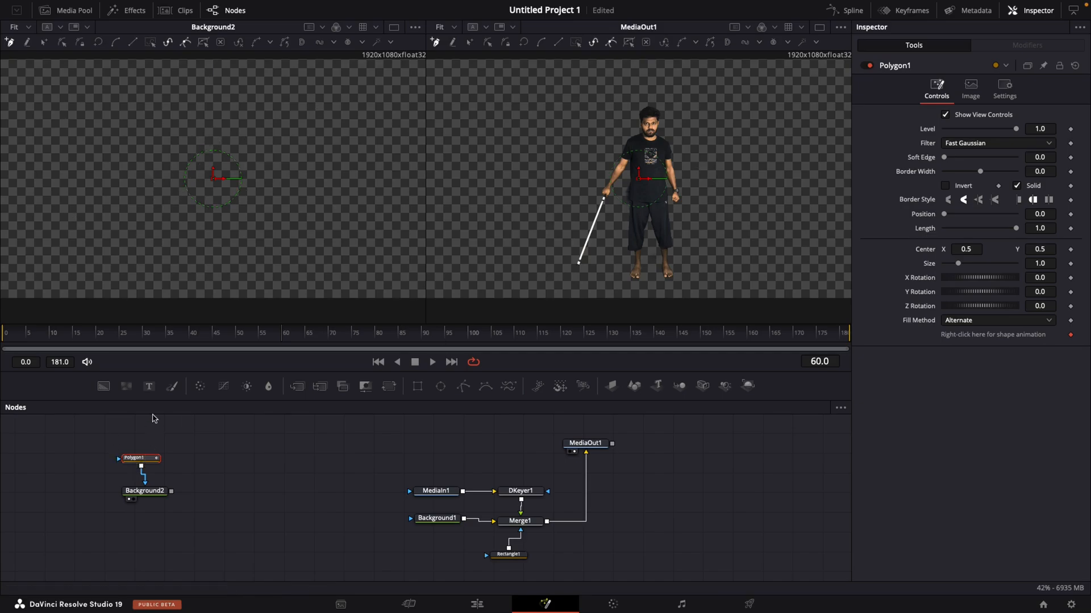
pyautogui.click(223, 133)
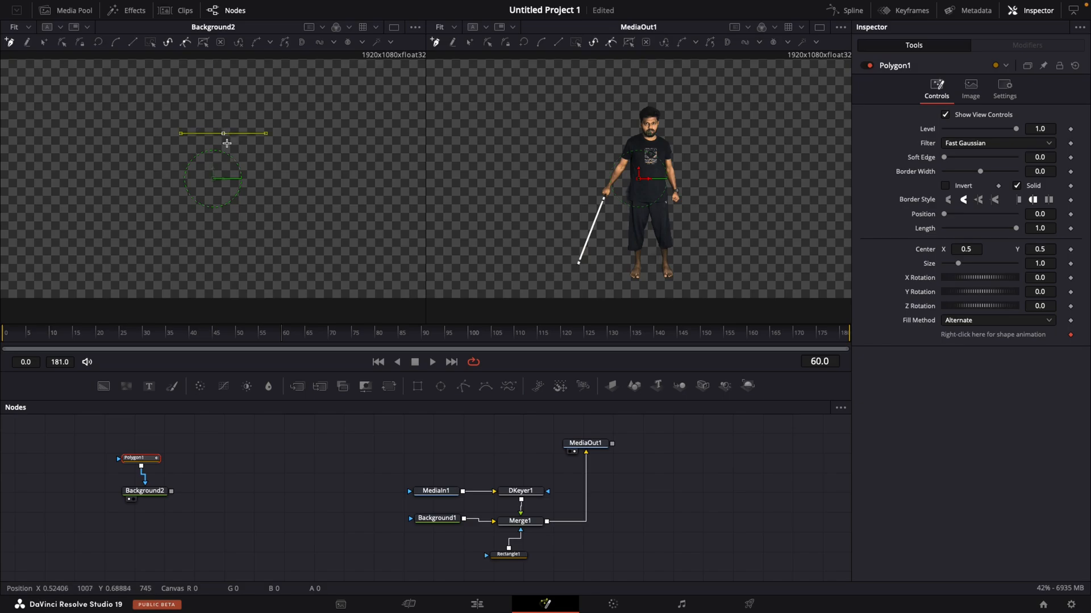
pyautogui.click(225, 232)
pyautogui.press('super+z')
pyautogui.press('super+z')
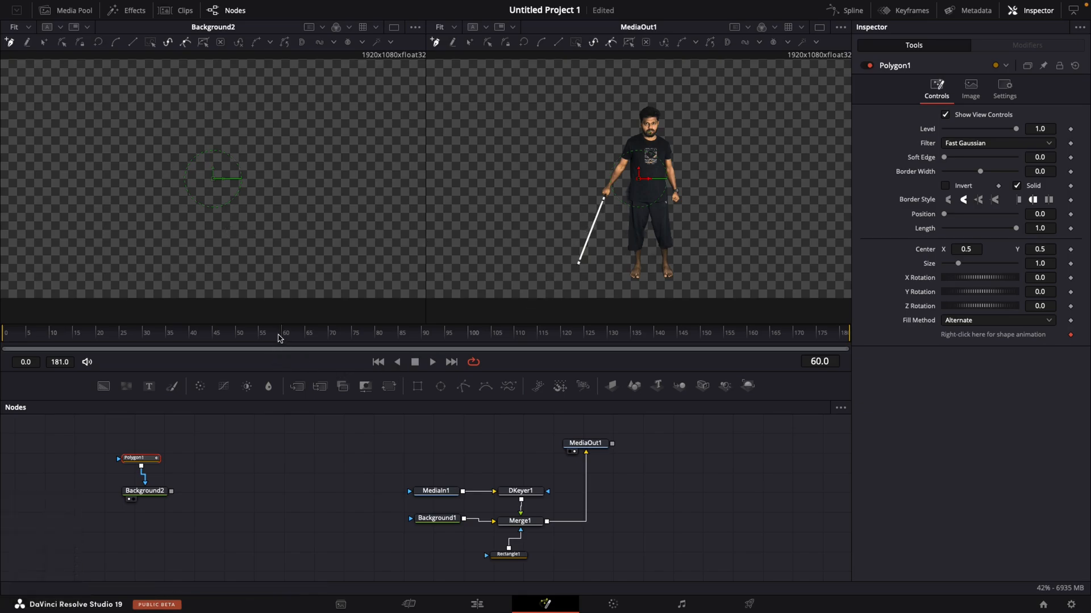
# - At frame 0, trace the stick with a two-point polygon and give it a border width of 0.006 and soft edge of 0.0063
pyautogui.moveTo(283, 342); pyautogui.dragTo(7, 350)
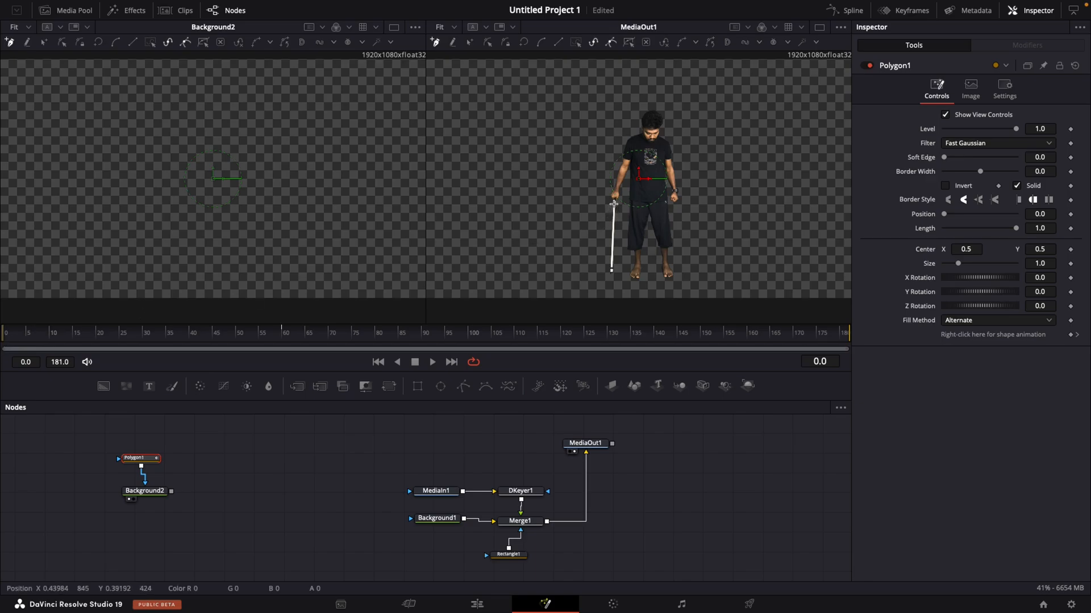
pyautogui.click(613, 204)
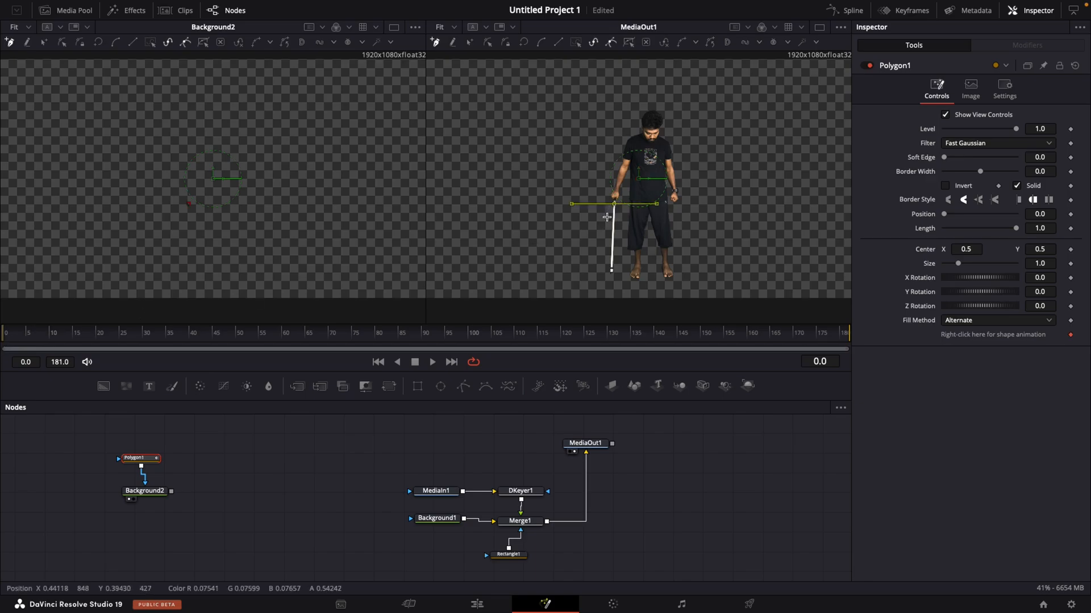
pyautogui.click(611, 270)
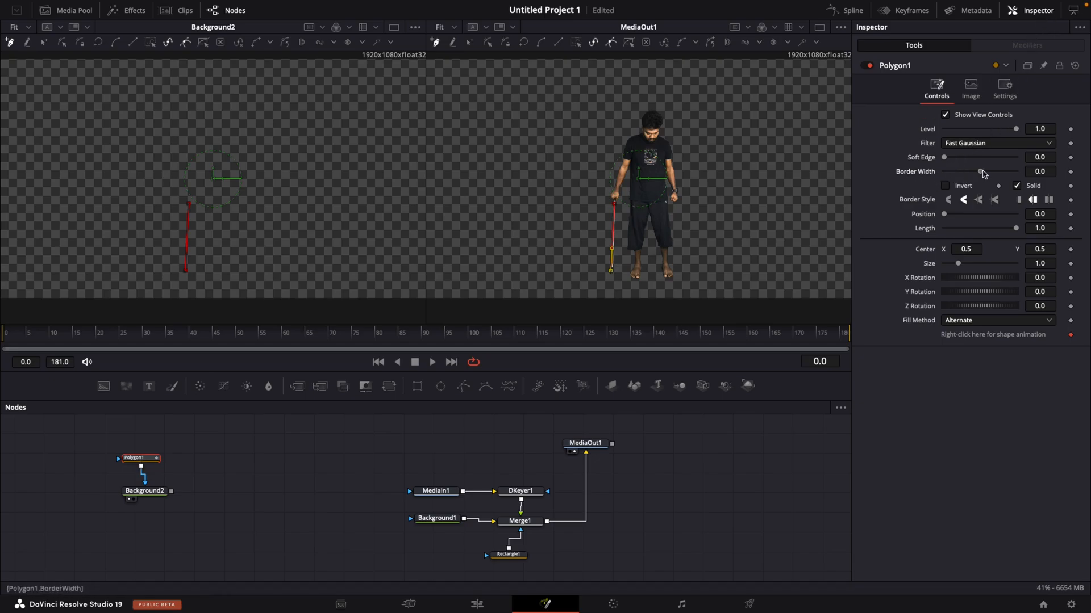
pyautogui.moveTo(983, 174); pyautogui.dragTo(949, 160)
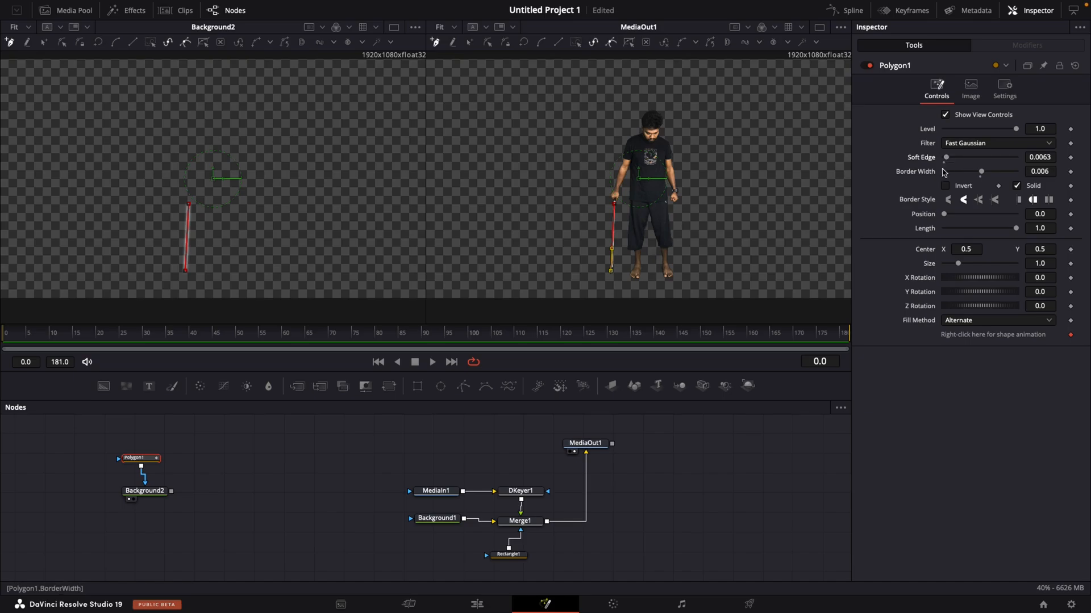
# - Add the Glow effect, not Glow (Glo) or Soft Glow, after Background2
pyautogui.click(137, 495)
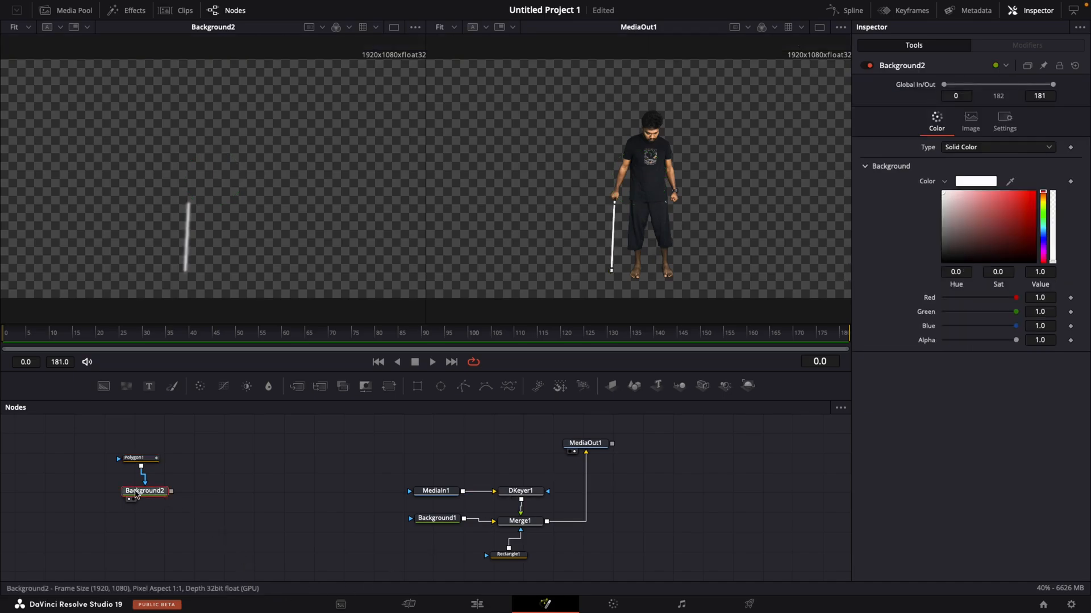
pyautogui.press('shift')
pyautogui.write('gl')
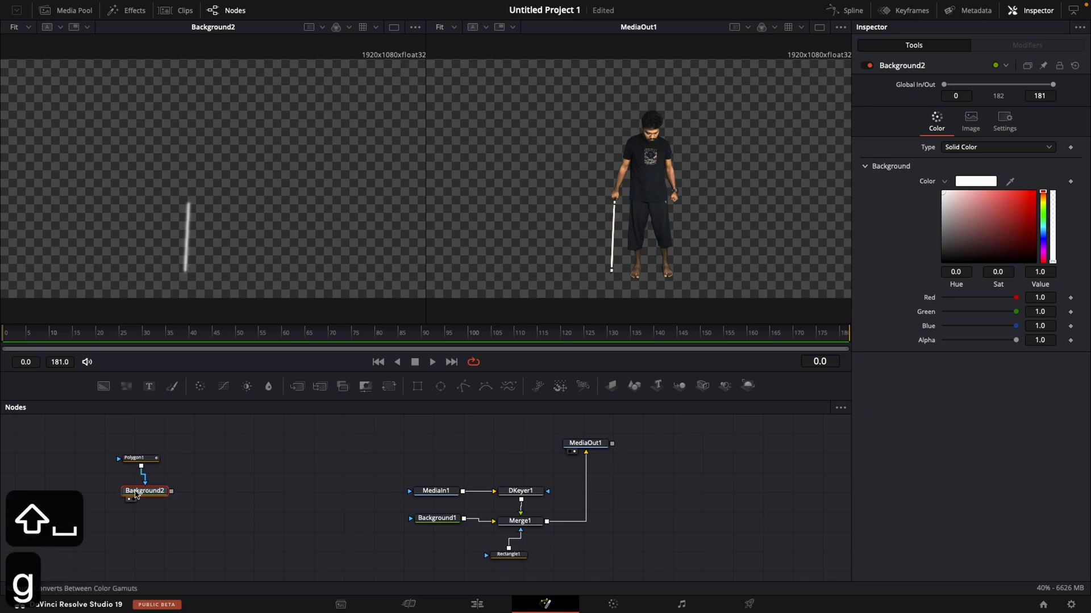
pyautogui.write('ow')
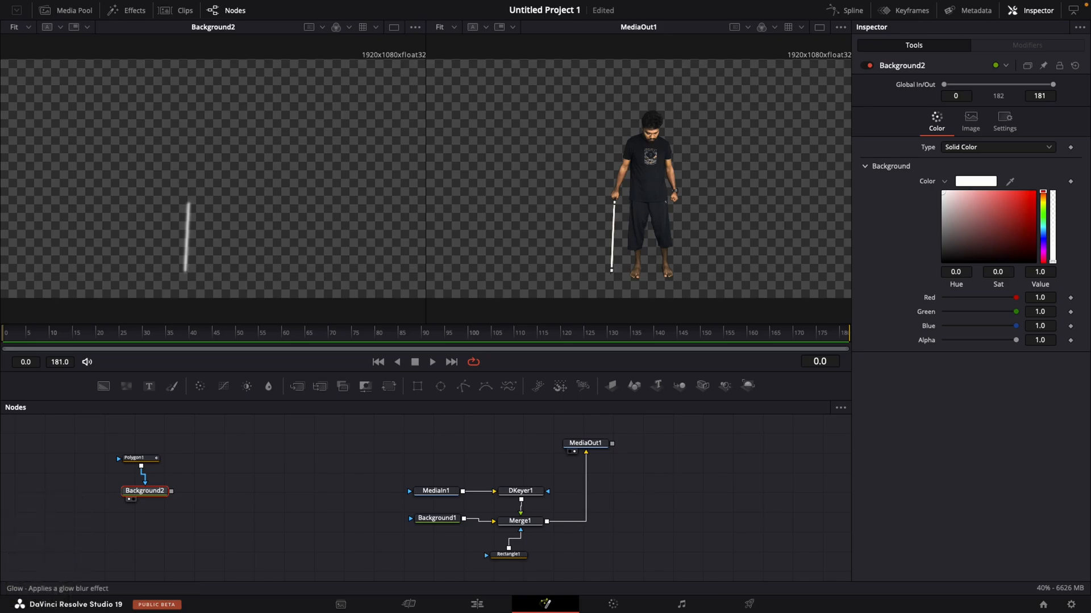
pyautogui.moveTo(767, 186); pyautogui.dragTo(314, 179)
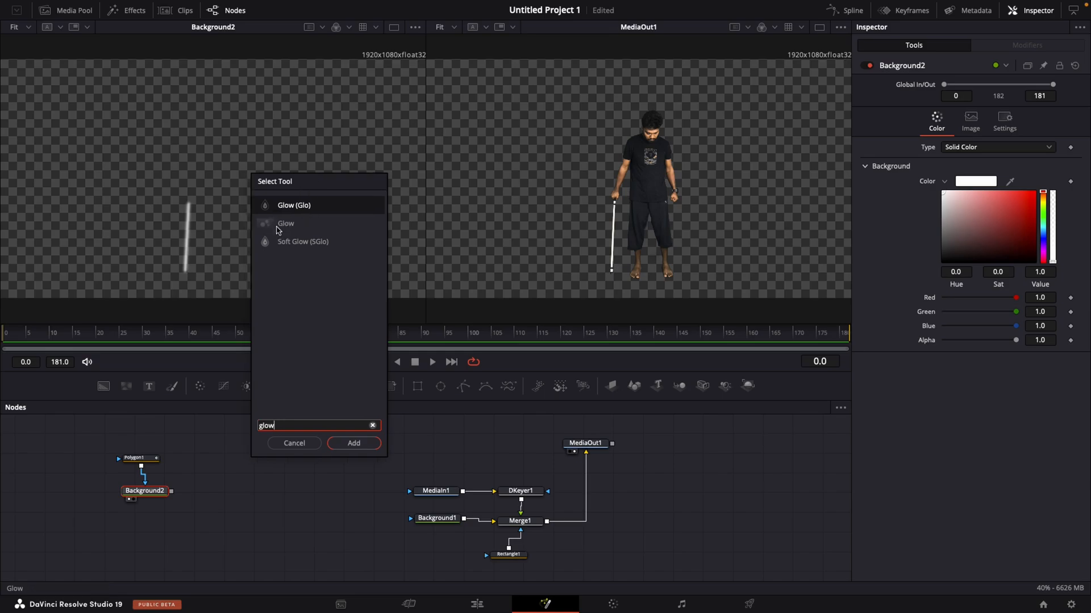
pyautogui.press('Down')
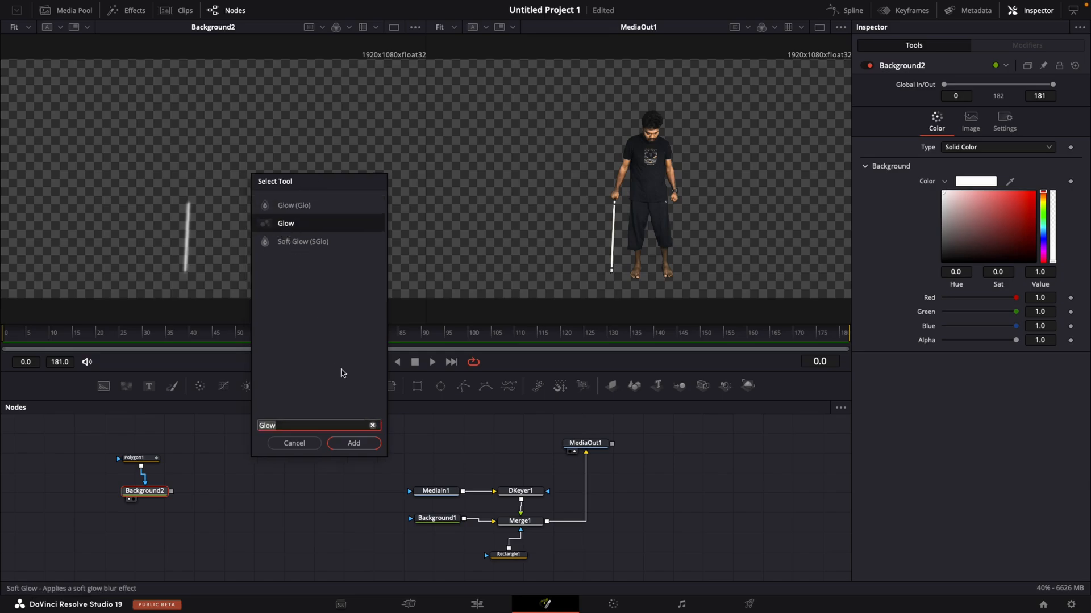
pyautogui.click(351, 443)
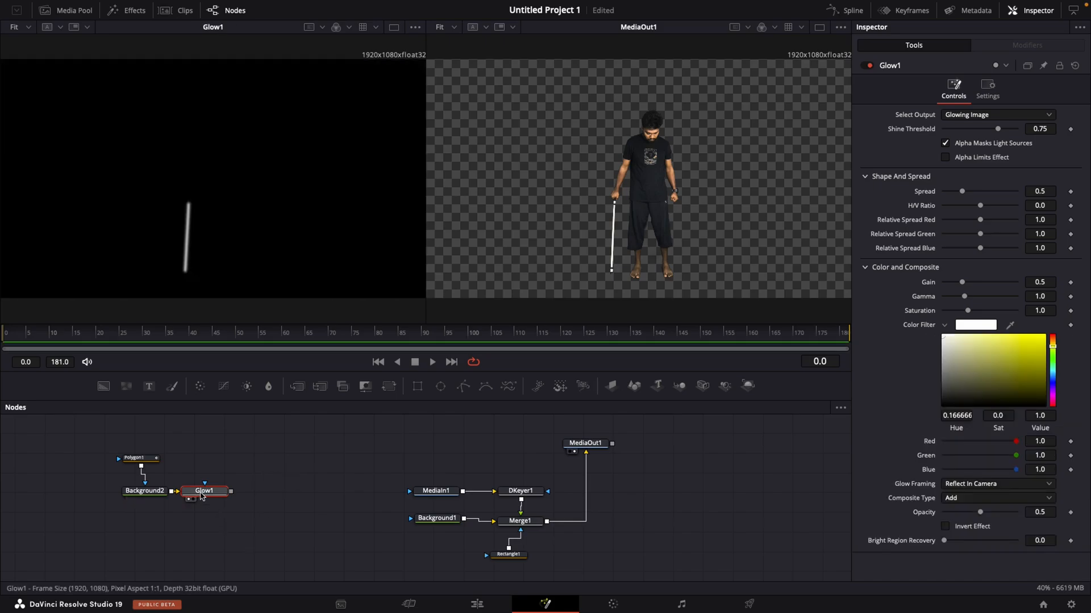
# - Enable Alpha Limits Effect on Glow1, raise its opacity to 1.0 and set its color filter to pure red
pyautogui.click(973, 159)
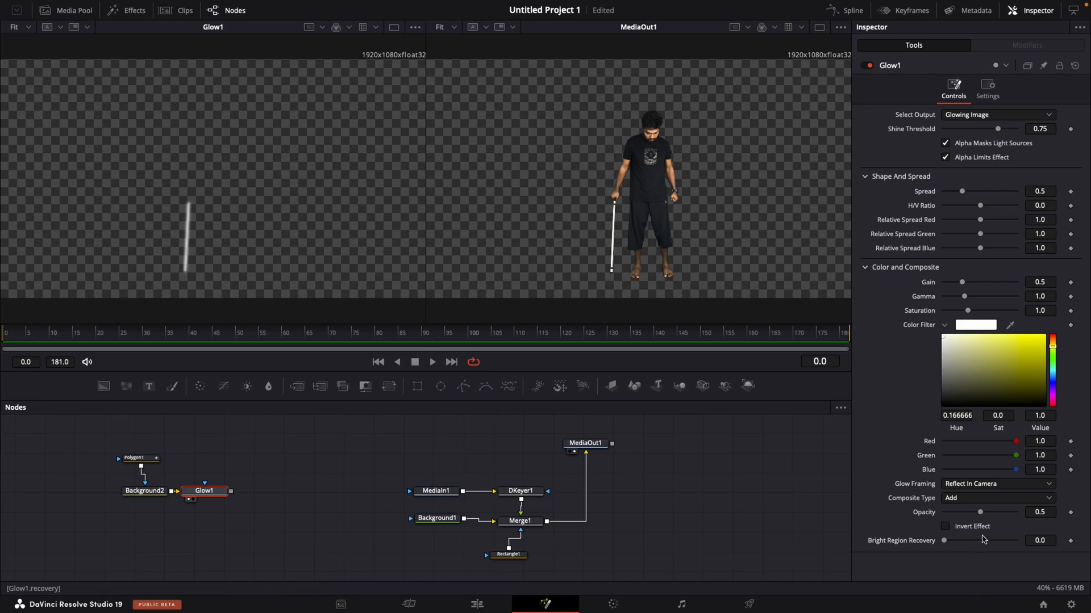
pyautogui.moveTo(980, 513); pyautogui.dragTo(1031, 511)
pyautogui.moveTo(1039, 377); pyautogui.dragTo(1056, 362)
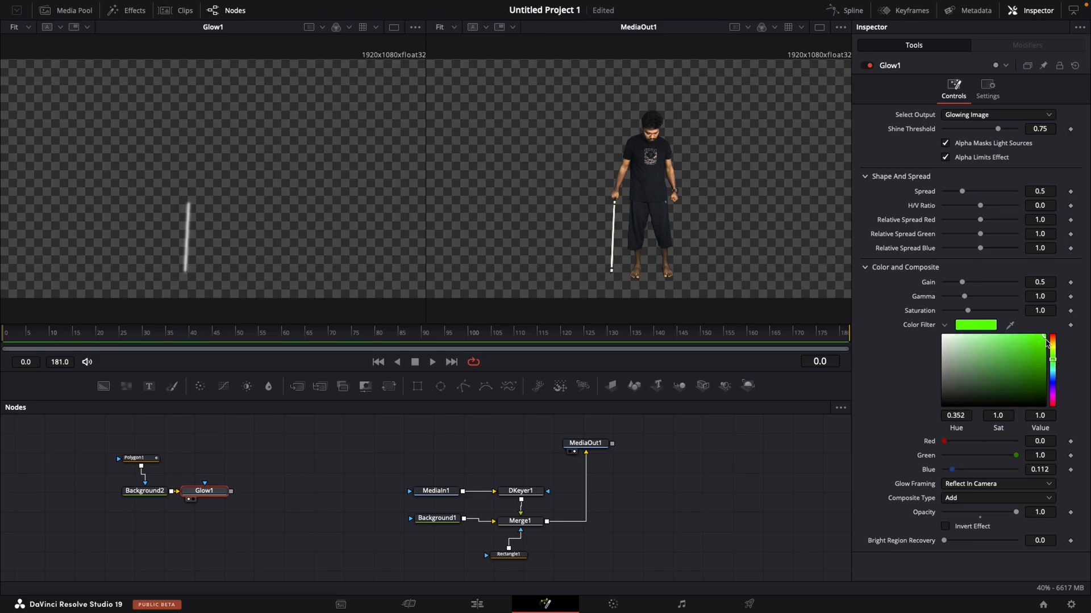
pyautogui.click(1054, 343)
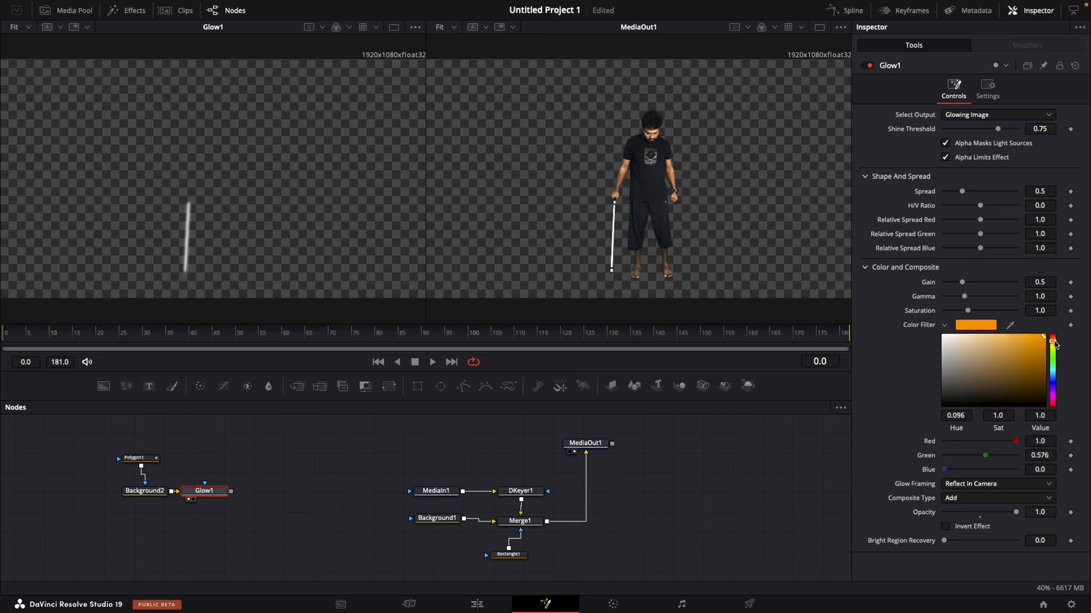
pyautogui.moveTo(1054, 343)
pyautogui.mouseDown()
pyautogui.moveTo(1058, 380)
pyautogui.moveTo(1060, 336)
pyautogui.mouseUp()
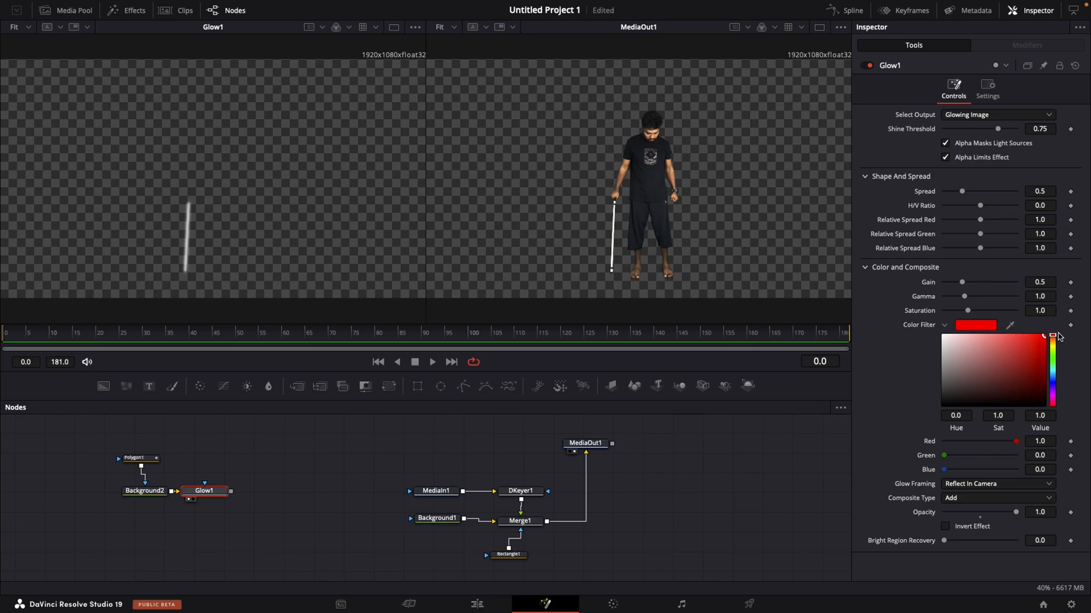
# - Set Glow1's shine threshold to 0.0, spread to 0.142, H/V ratio to -0.61, and relative spread to red 1.291, green 0.551, blue 1.402
pyautogui.click(996, 192)
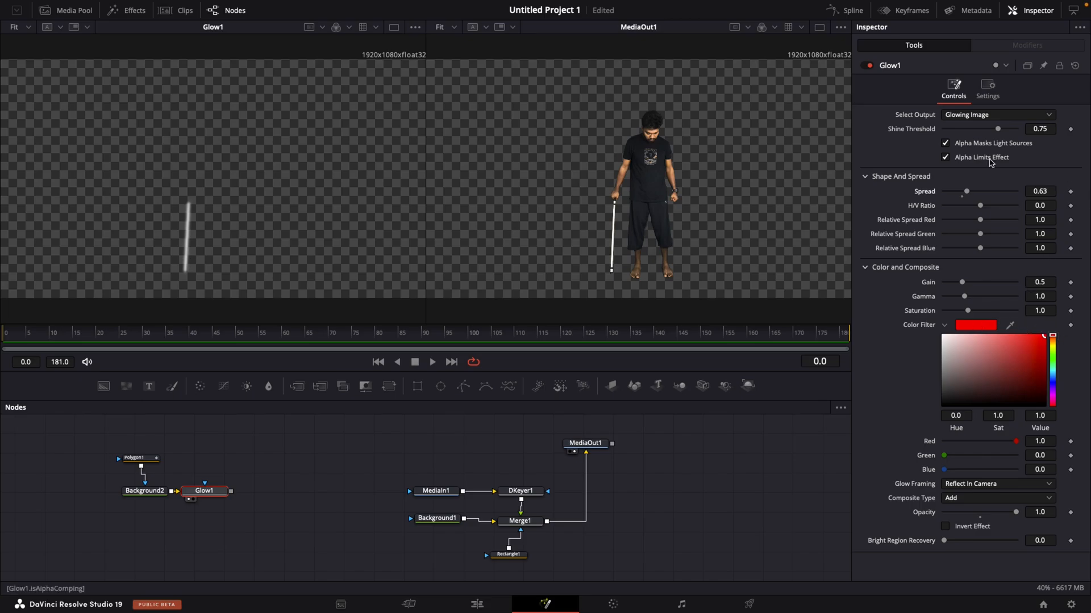
pyautogui.moveTo(1001, 128); pyautogui.dragTo(939, 129)
pyautogui.moveTo(966, 192); pyautogui.dragTo(947, 205)
pyautogui.moveTo(958, 246); pyautogui.dragTo(994, 248)
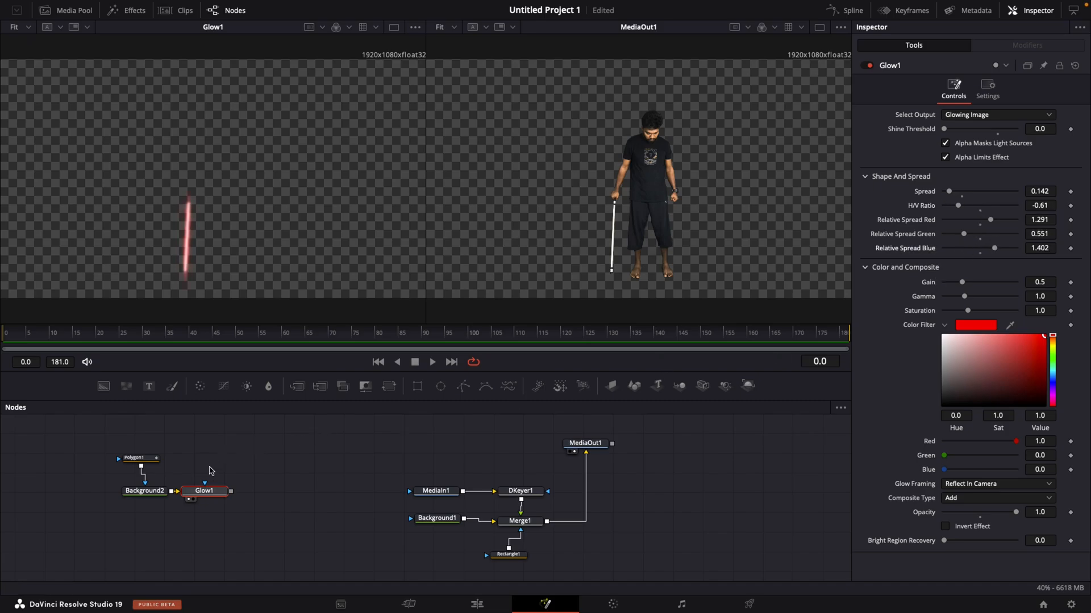
# - Adjust the soft edge and border width of Polygon1 to give the blade a crisp core
pyautogui.click(137, 458)
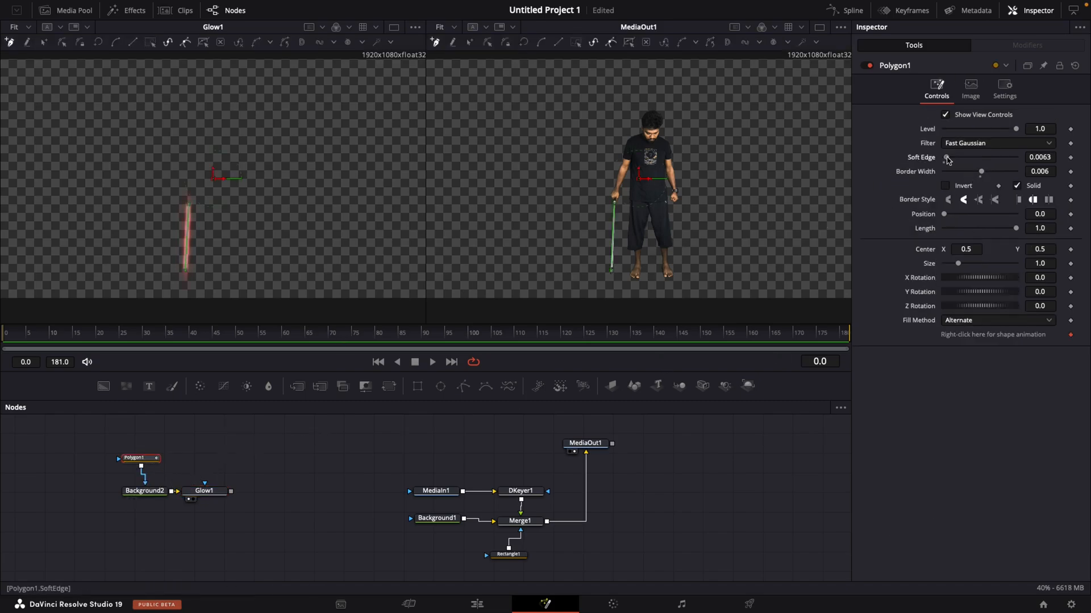
pyautogui.moveTo(946, 157); pyautogui.dragTo(993, 172)
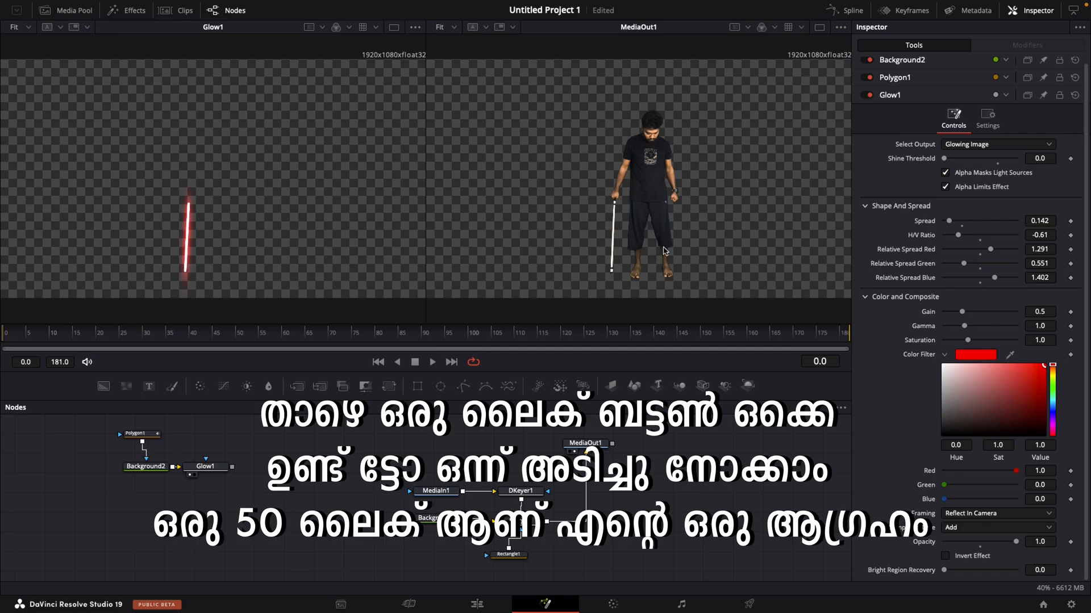
# - Rearrange the keying nodes beneath the blade nodes, and space Merge1 and MediaOut1 farther along the node chain
pyautogui.moveTo(413, 463); pyautogui.dragTo(549, 568)
pyautogui.moveTo(528, 495); pyautogui.dragTo(123, 426)
pyautogui.click(237, 508)
pyautogui.click(216, 476)
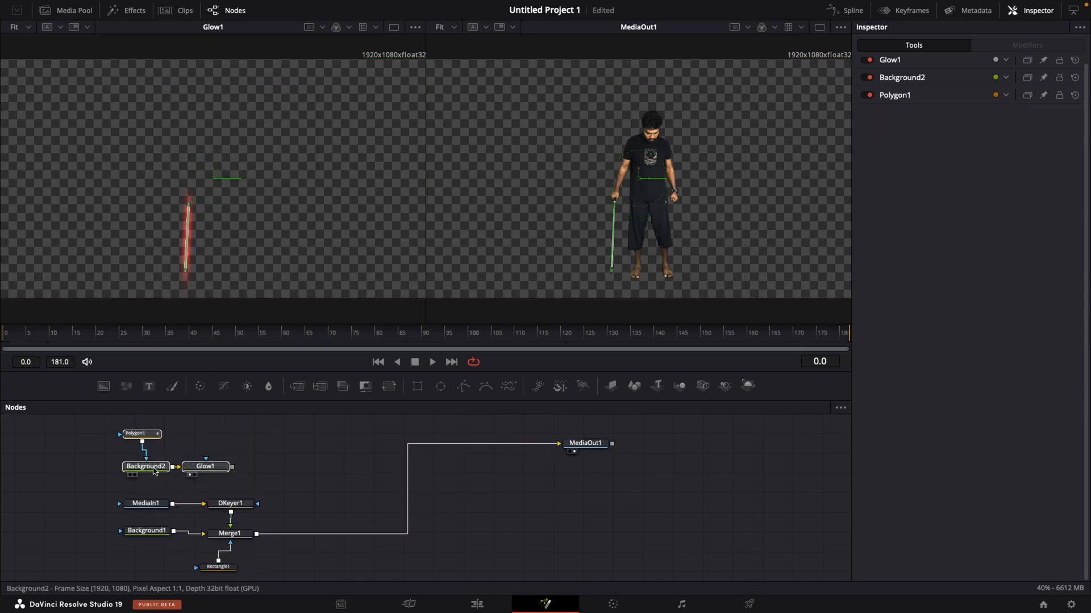
pyautogui.moveTo(150, 467); pyautogui.dragTo(160, 446)
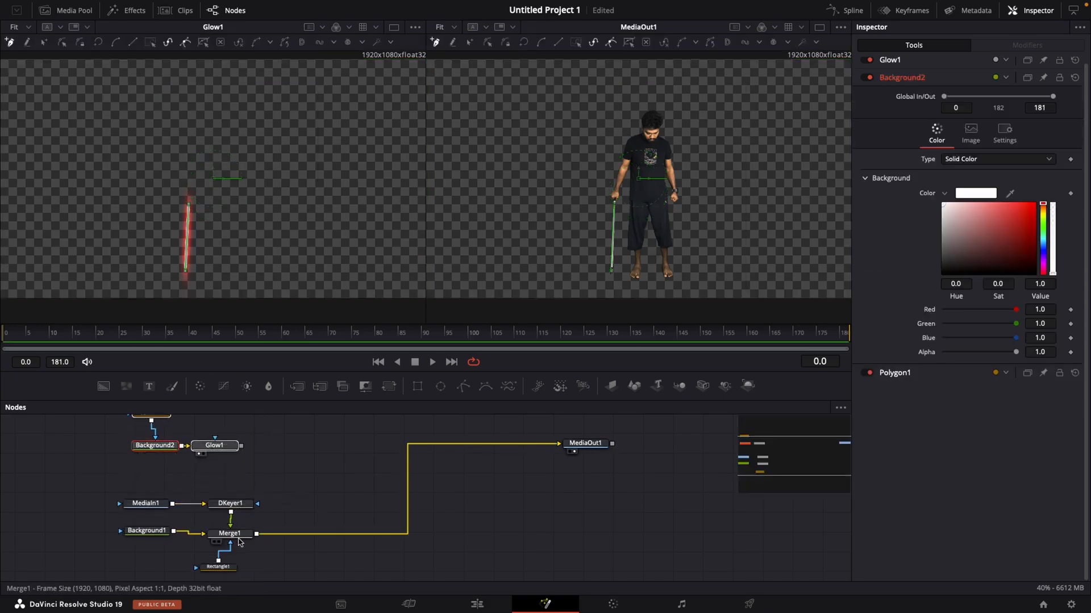
pyautogui.moveTo(241, 540); pyautogui.dragTo(319, 535)
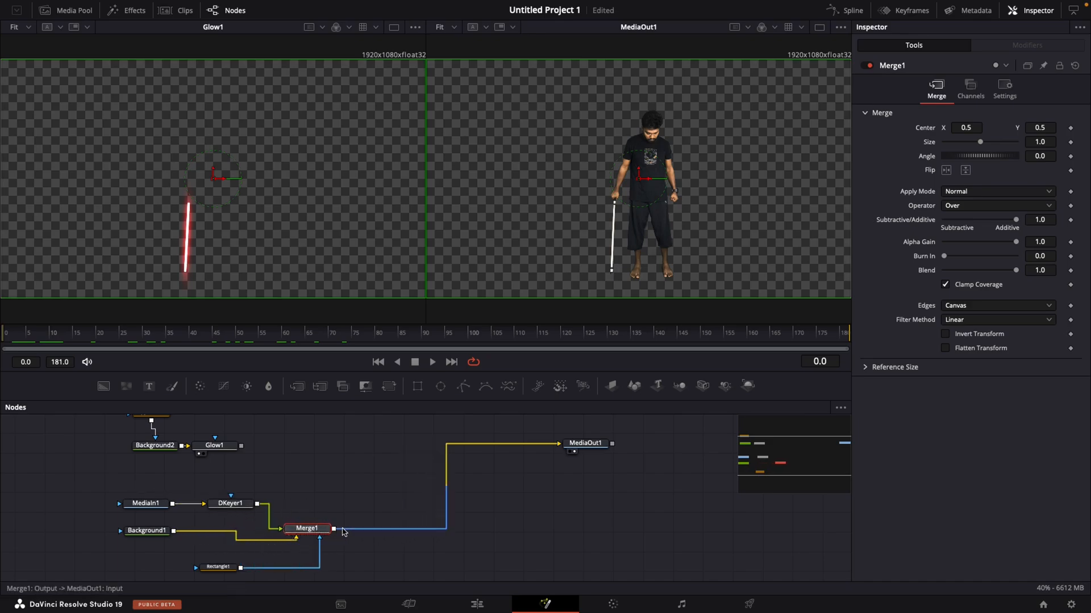
pyautogui.moveTo(594, 447); pyautogui.dragTo(657, 491)
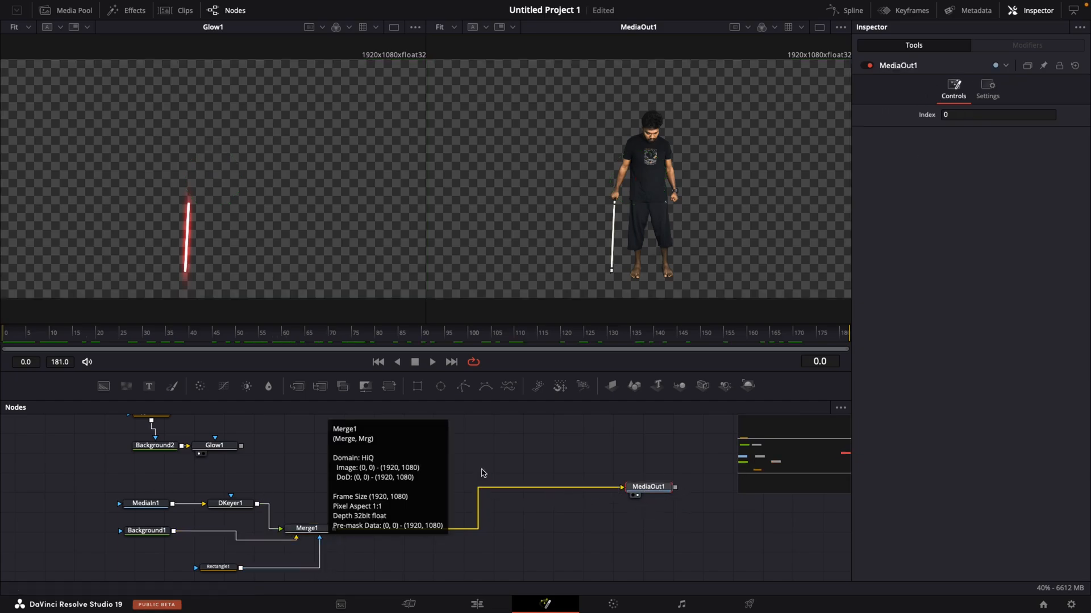
pyautogui.click(154, 507)
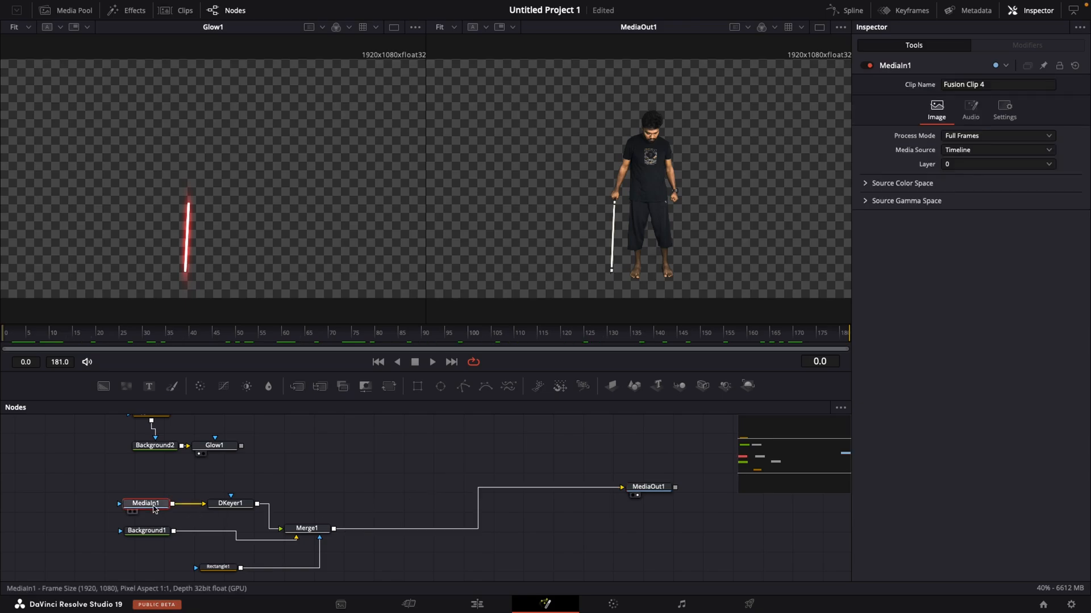
pyautogui.press('F2')
pyautogui.moveTo(159, 513)
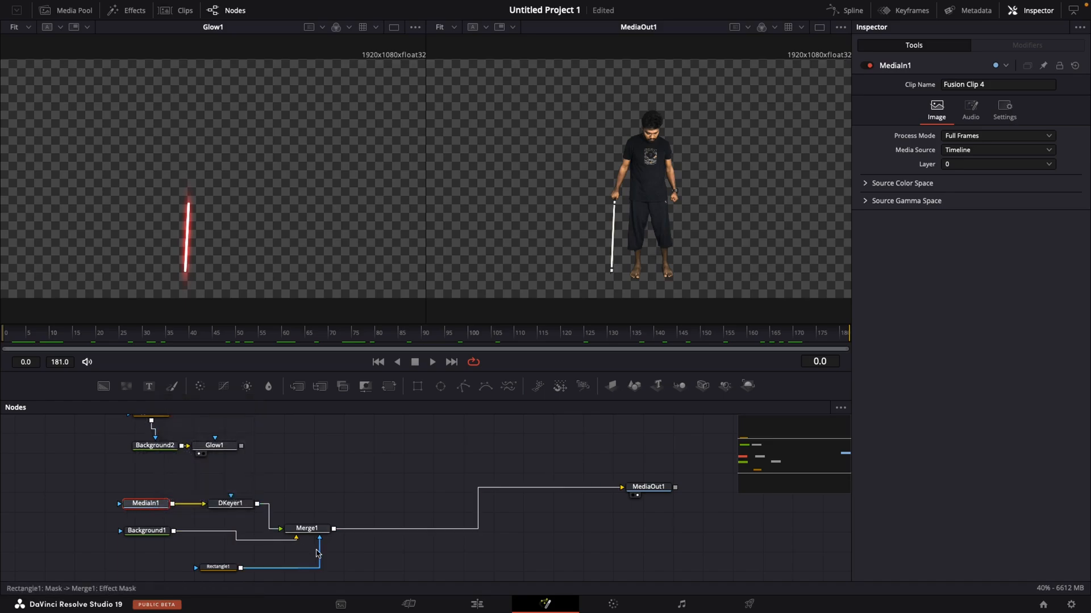
# - Add a Tracker node after Merge1, feeding MediaOut1, and space it farther along the chain
pyautogui.click(318, 531)
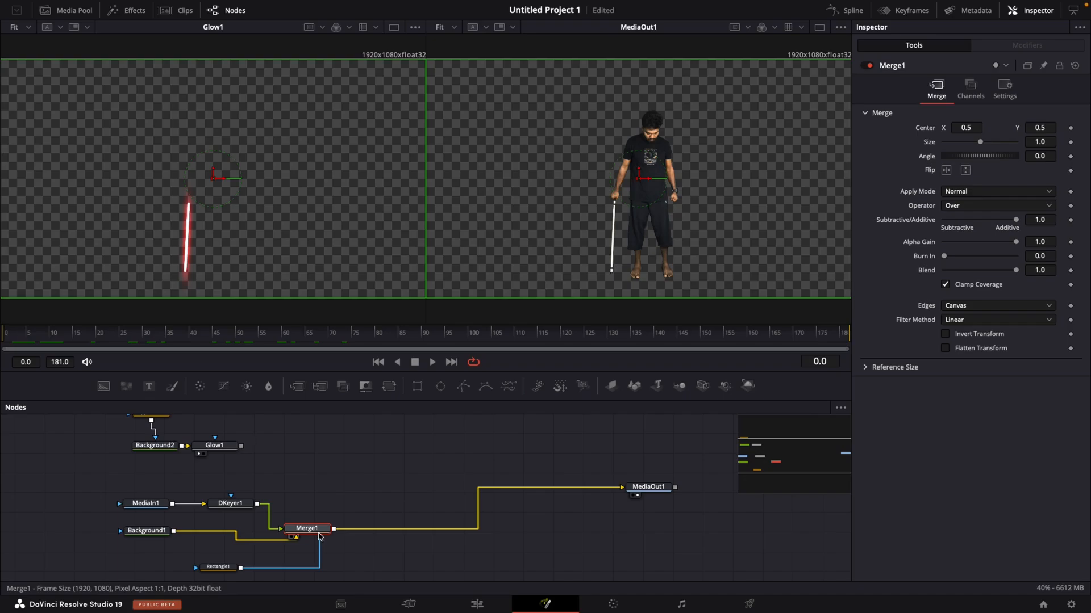
pyautogui.press('shift')
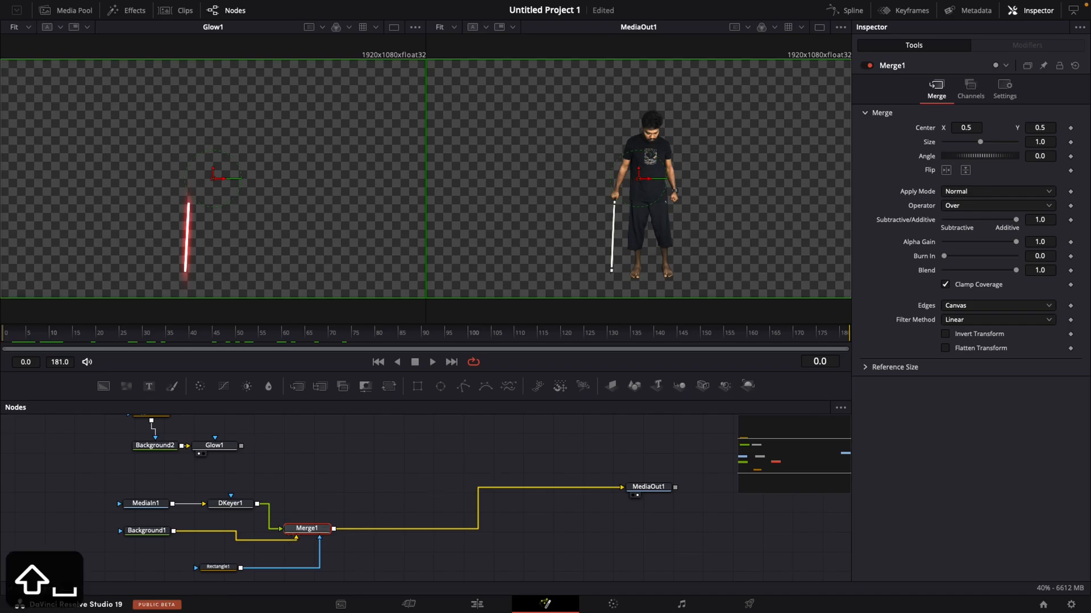
pyautogui.hotkey('shift', 'space')
pyautogui.write('Glow')
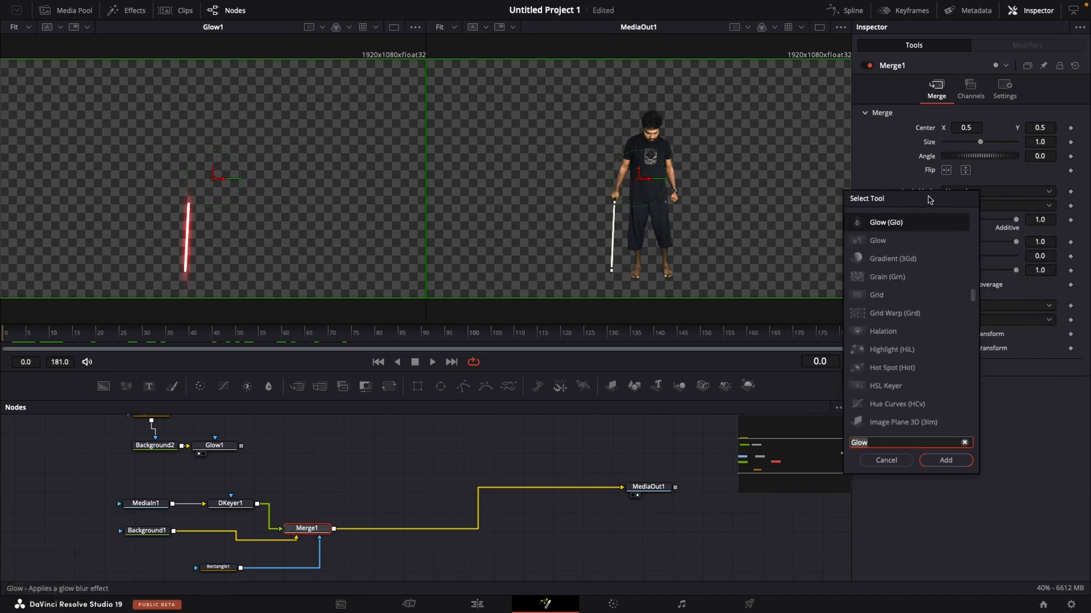
pyautogui.moveTo(1043, 196); pyautogui.dragTo(562, 204)
pyautogui.write('track')
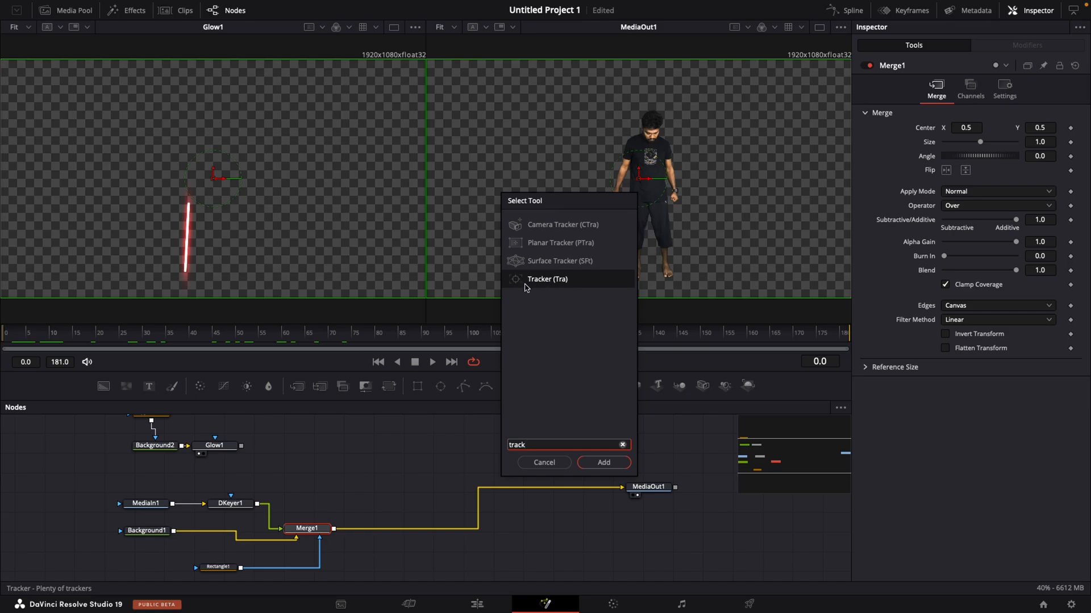
pyautogui.click(592, 466)
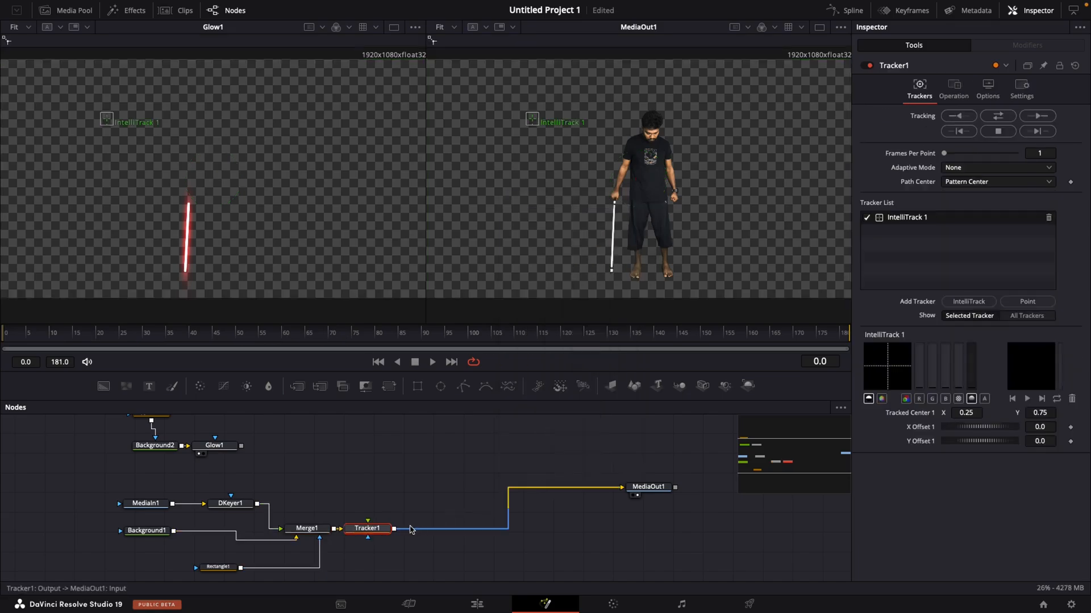
pyautogui.moveTo(364, 528); pyautogui.dragTo(413, 524)
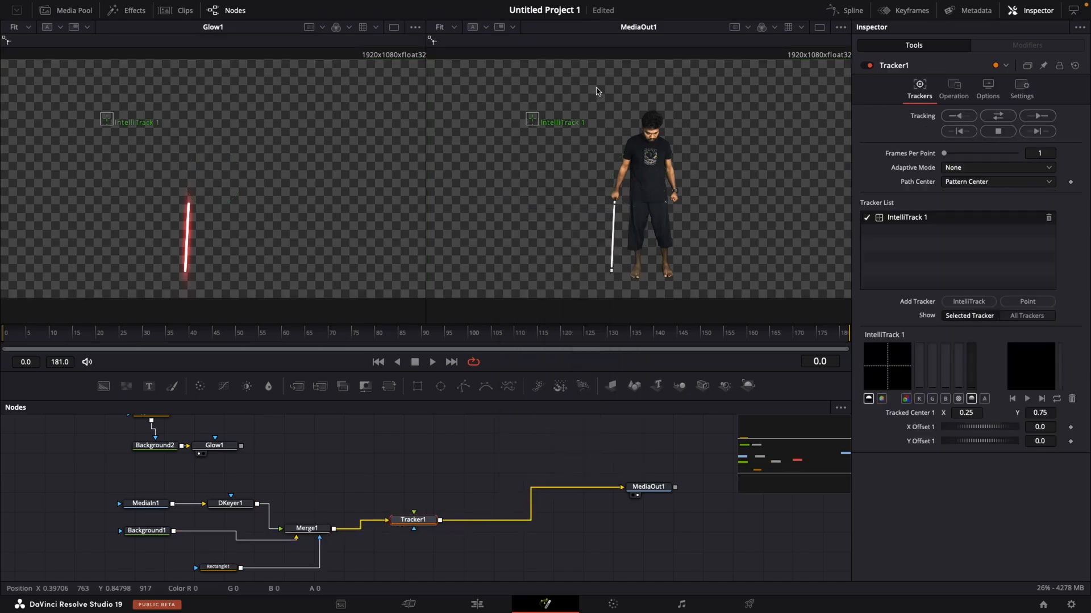
# - Place IntelliTrack 1 on the stick's upper end by the hand, set Adaptive Mode to Best match, and track in both directions
pyautogui.moveTo(539, 124); pyautogui.dragTo(618, 205)
pyautogui.moveTo(618, 205); pyautogui.dragTo(616, 207)
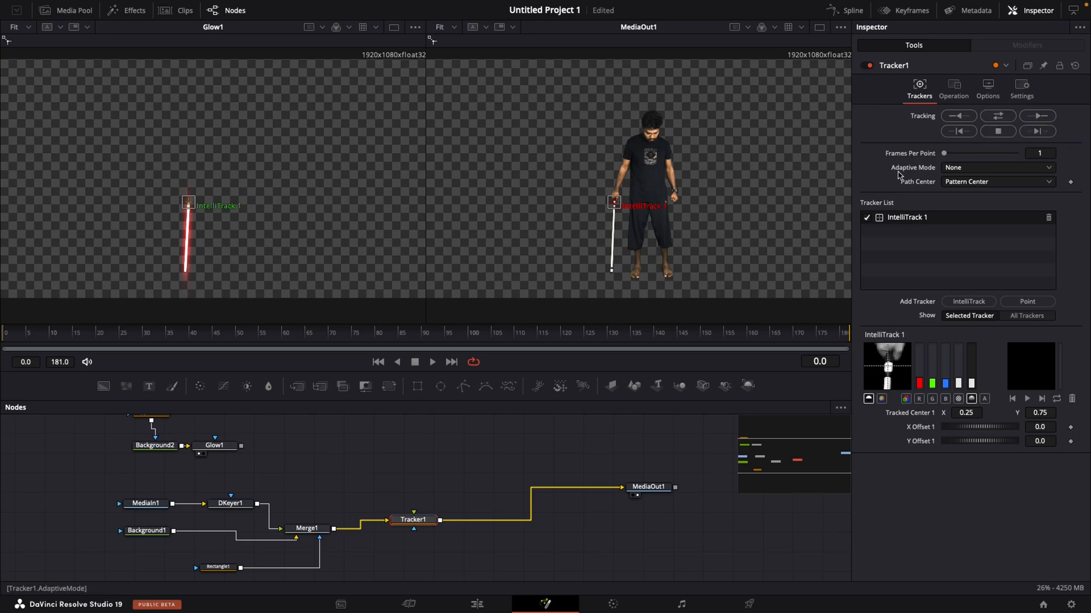
pyautogui.click(974, 169)
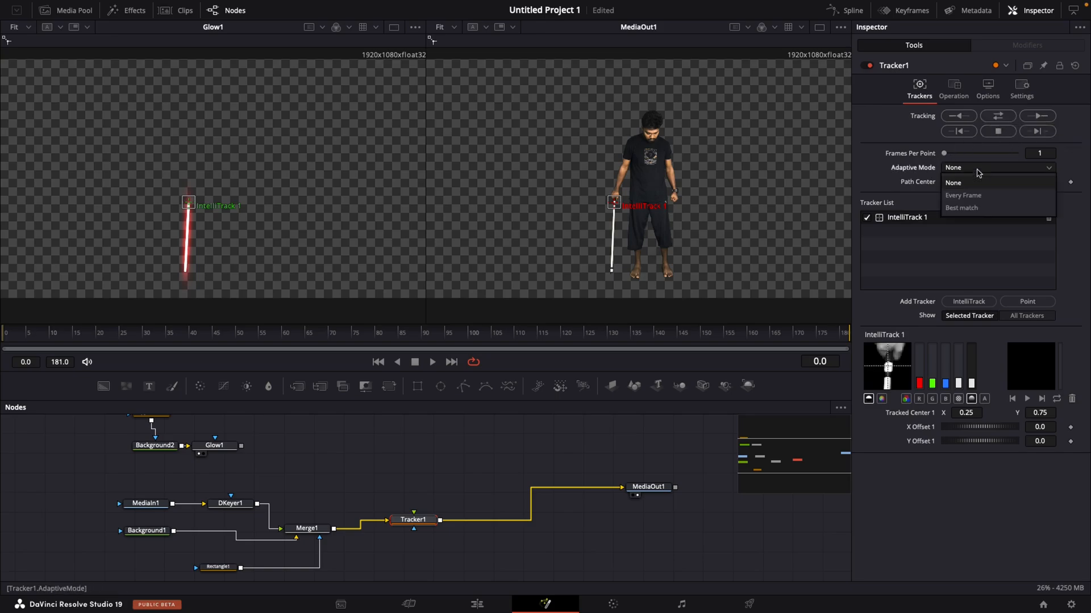
pyautogui.click(966, 208)
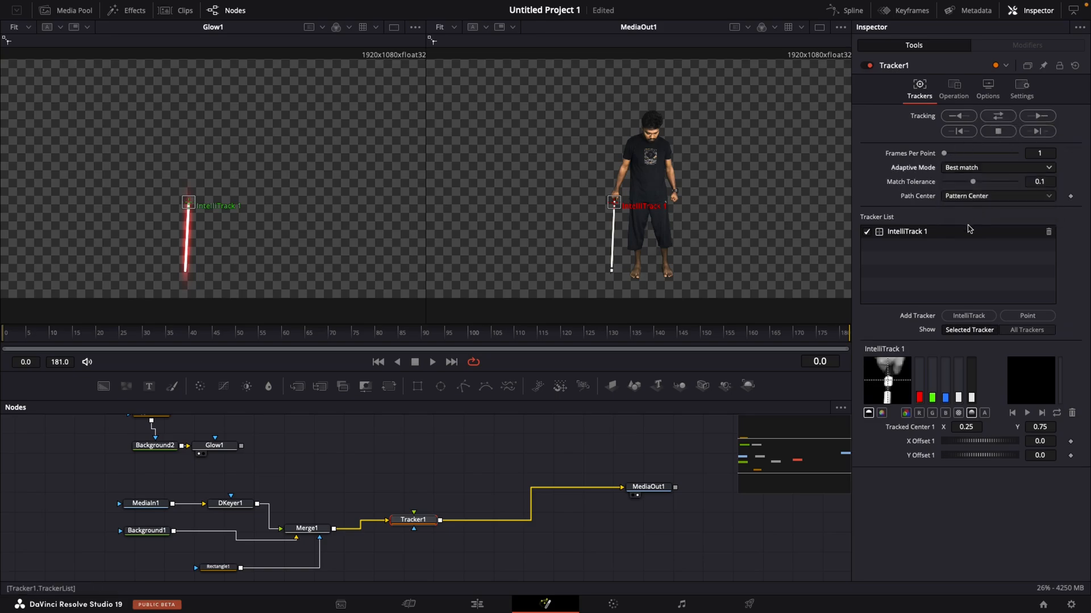
pyautogui.click(998, 118)
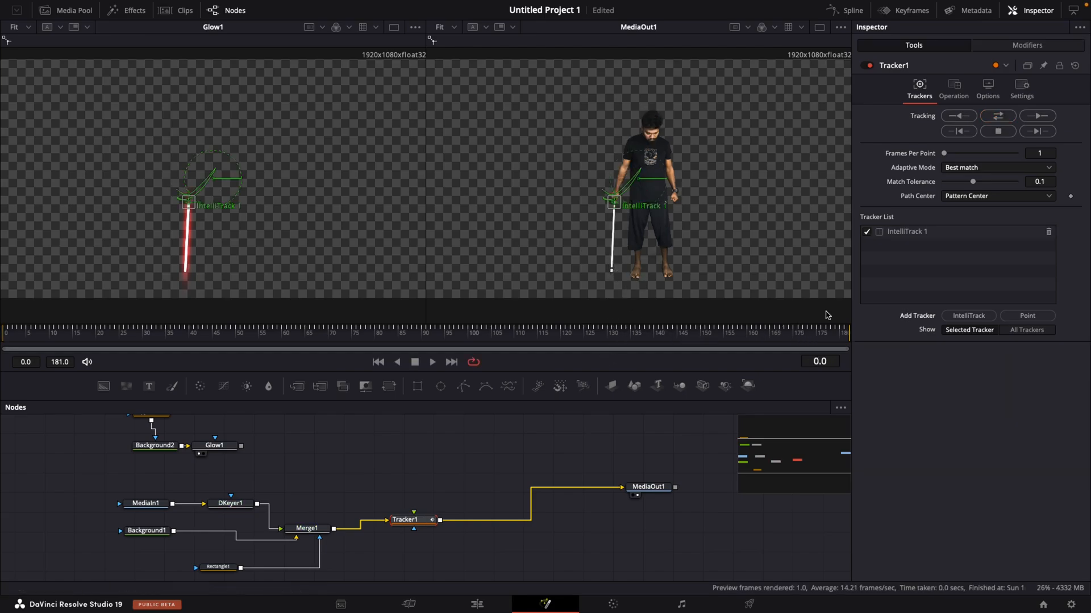
# - Add a second IntelliTrack on the stick's lower tip, track it in both directions with IntelliTrack 1 disabled, then re-enable IntelliTrack 1
pyautogui.click(968, 316)
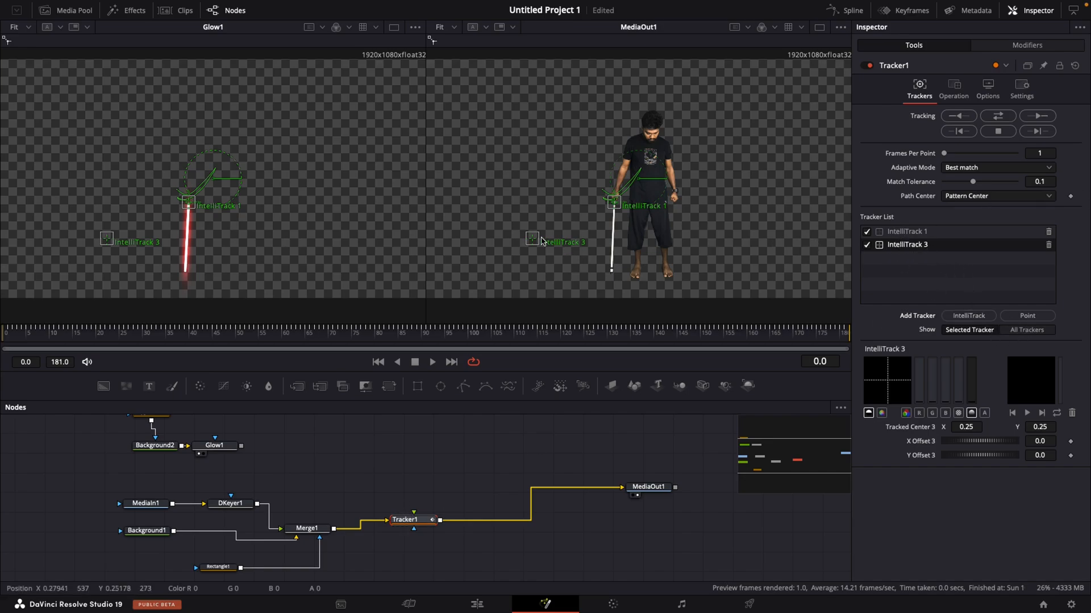
pyautogui.moveTo(533, 243); pyautogui.dragTo(611, 272)
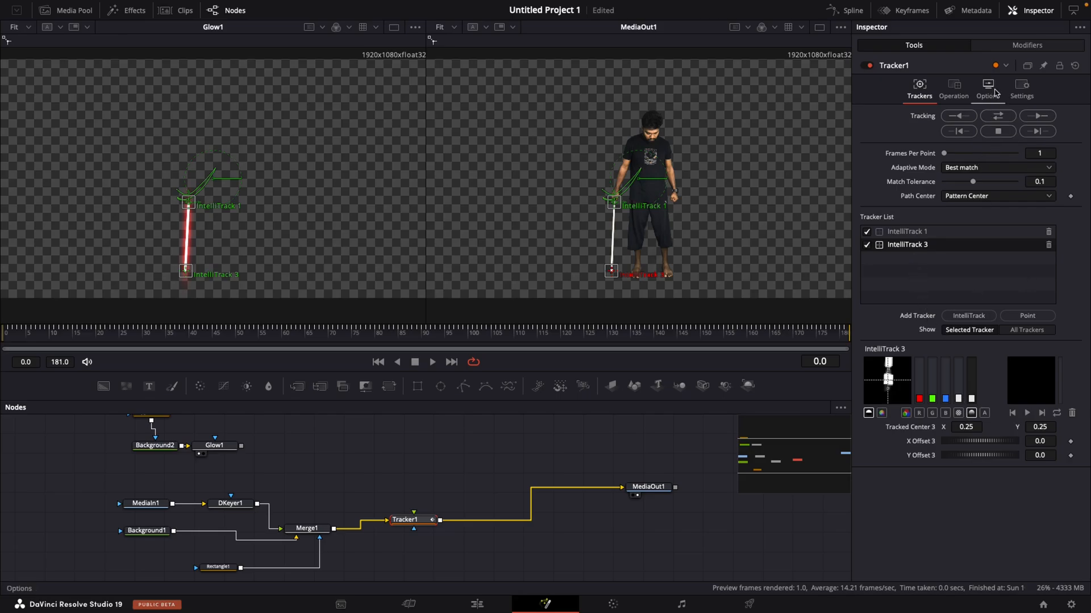
pyautogui.click(866, 232)
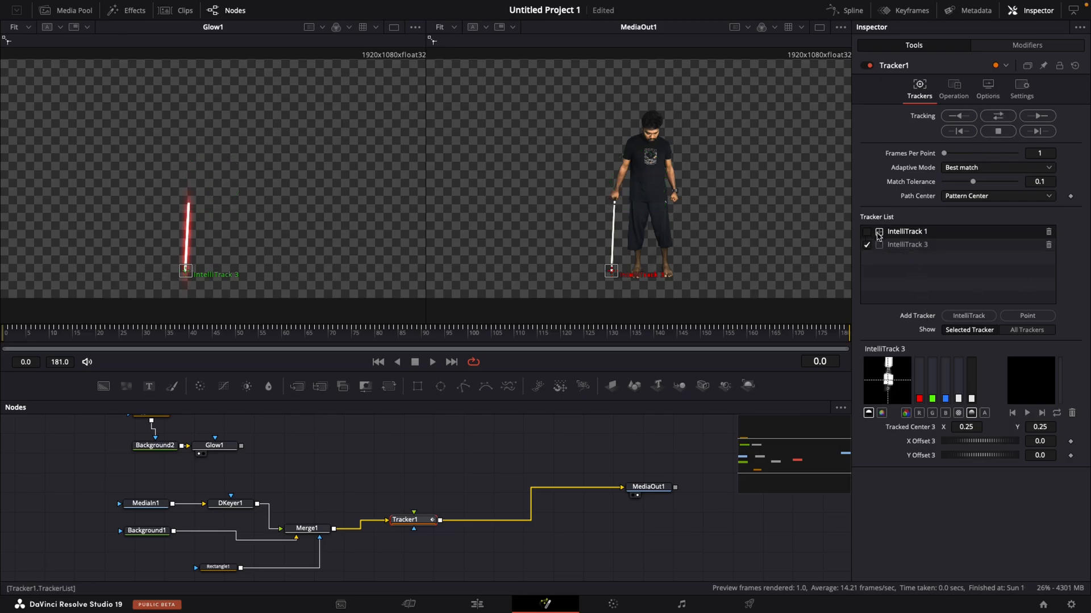
pyautogui.click(1004, 121)
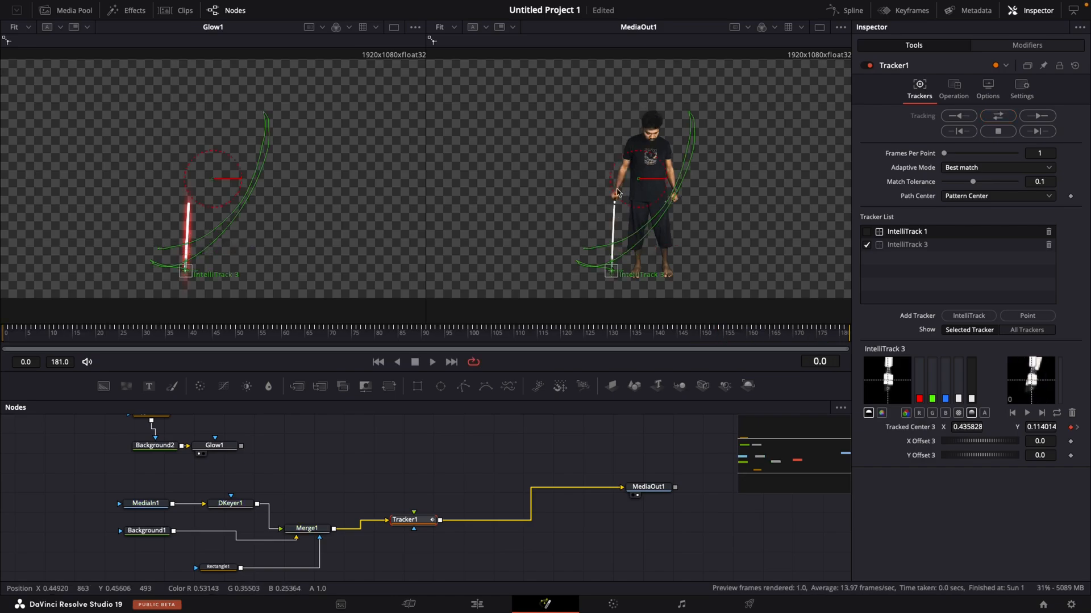
pyautogui.click(867, 232)
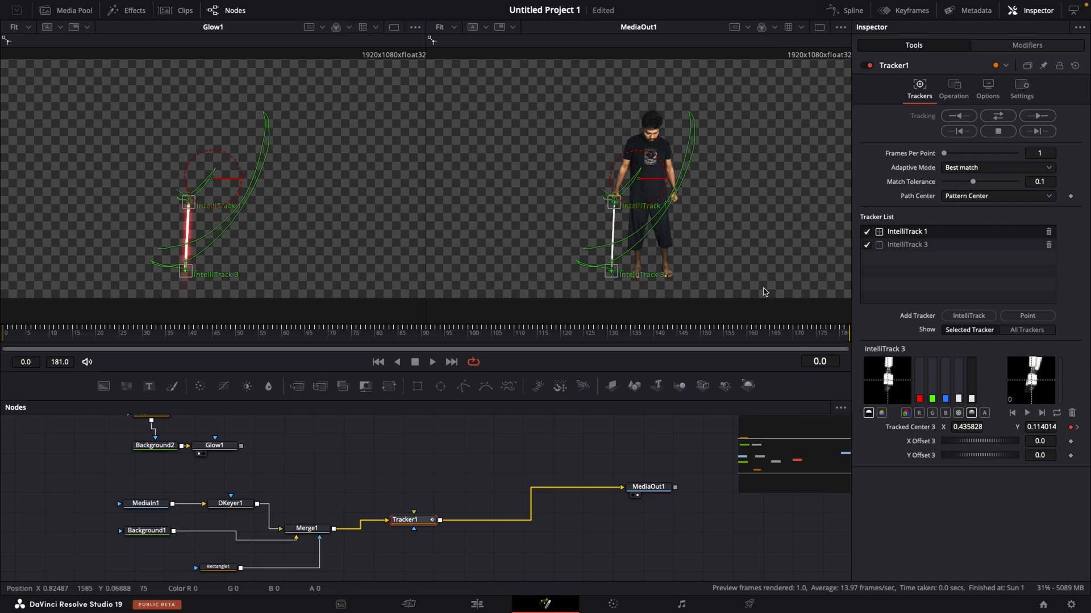
pyautogui.click(729, 339)
pyautogui.moveTo(729, 340); pyautogui.dragTo(24, 333)
# - Merge the Glow1 blade over the Tracker1 output using a new Merge node ahead of MediaOut1
pyautogui.scroll(3, 23, 333)
pyautogui.scroll(1, 103, 457)
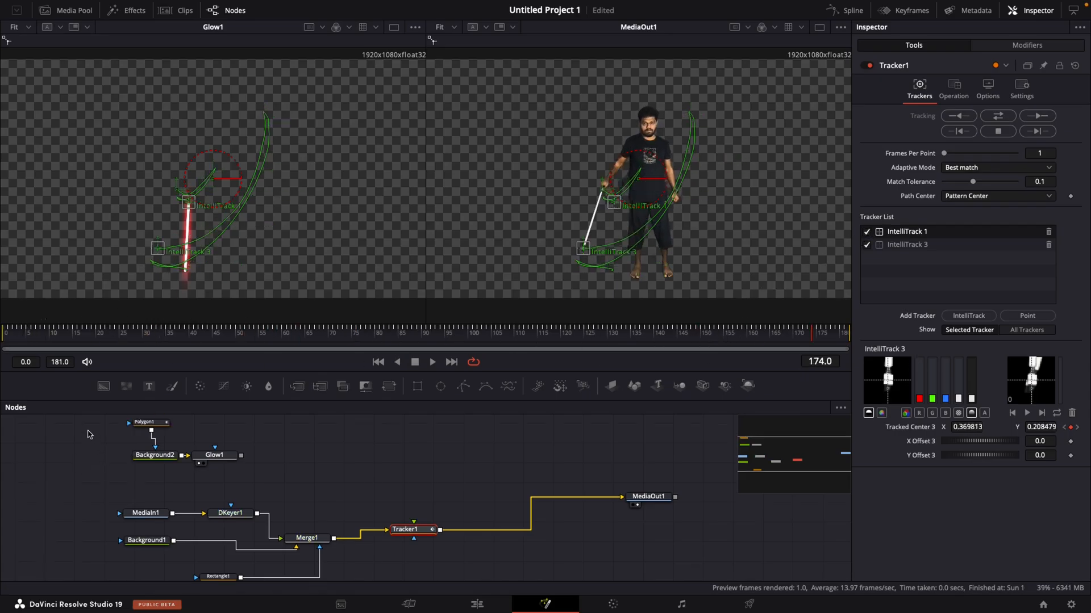
pyautogui.moveTo(89, 422); pyautogui.dragTo(387, 535)
pyautogui.click(387, 535)
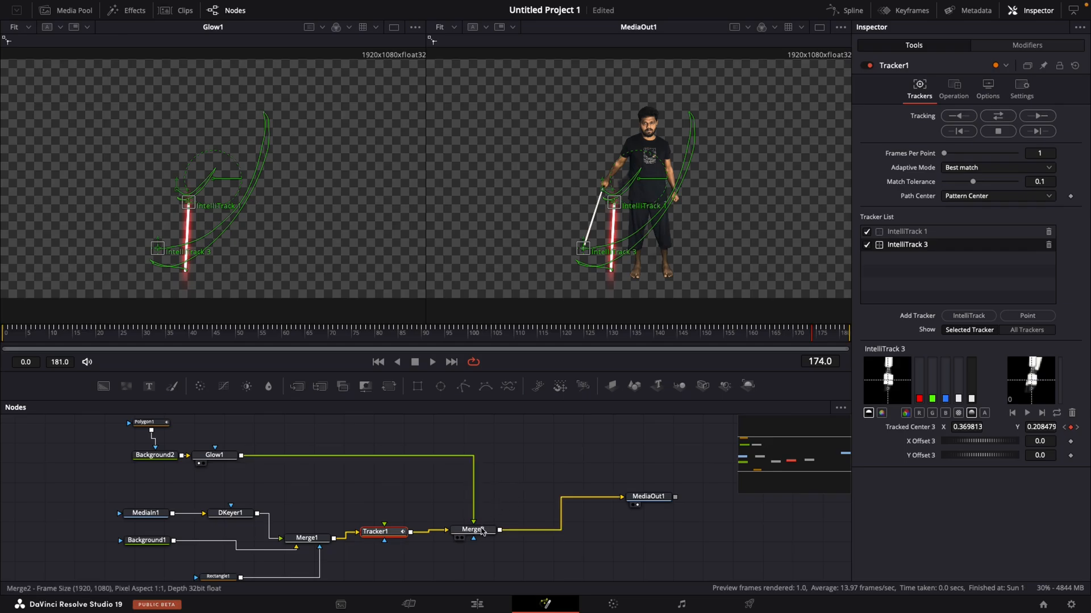
# - At frame 0, publish Polygon1's upper point to the Position of Tracker1IntelliTrack1Path
pyautogui.click(20, 334)
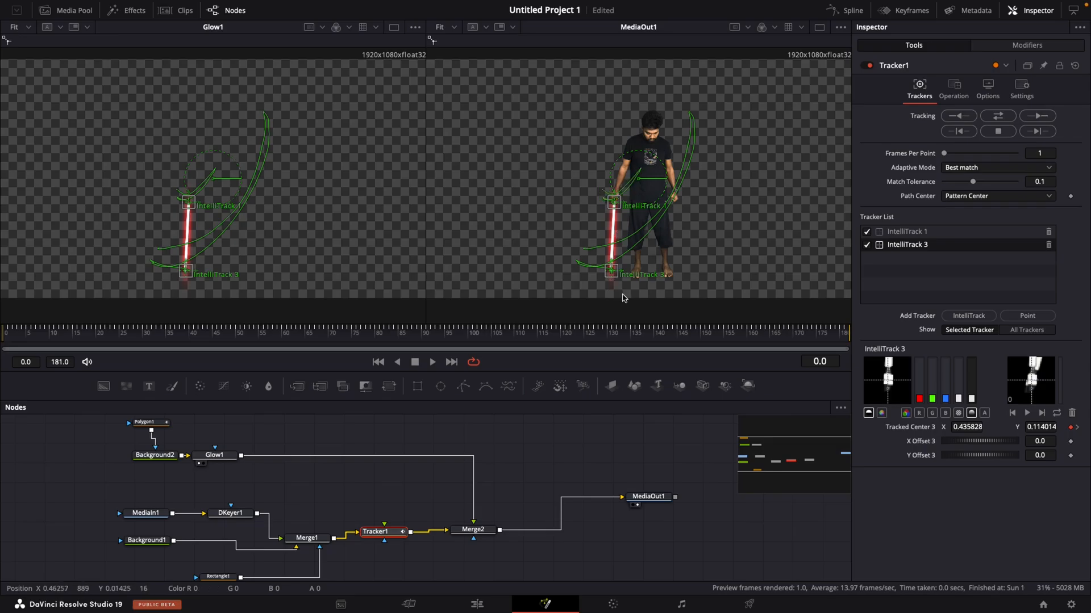
pyautogui.click(157, 428)
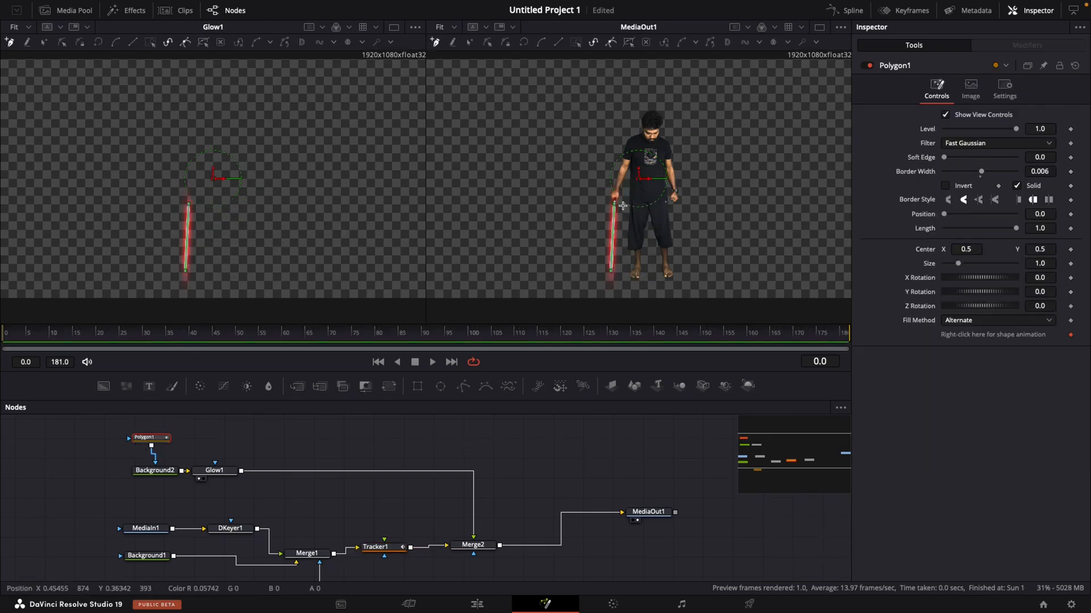
pyautogui.scroll(2, 616, 230)
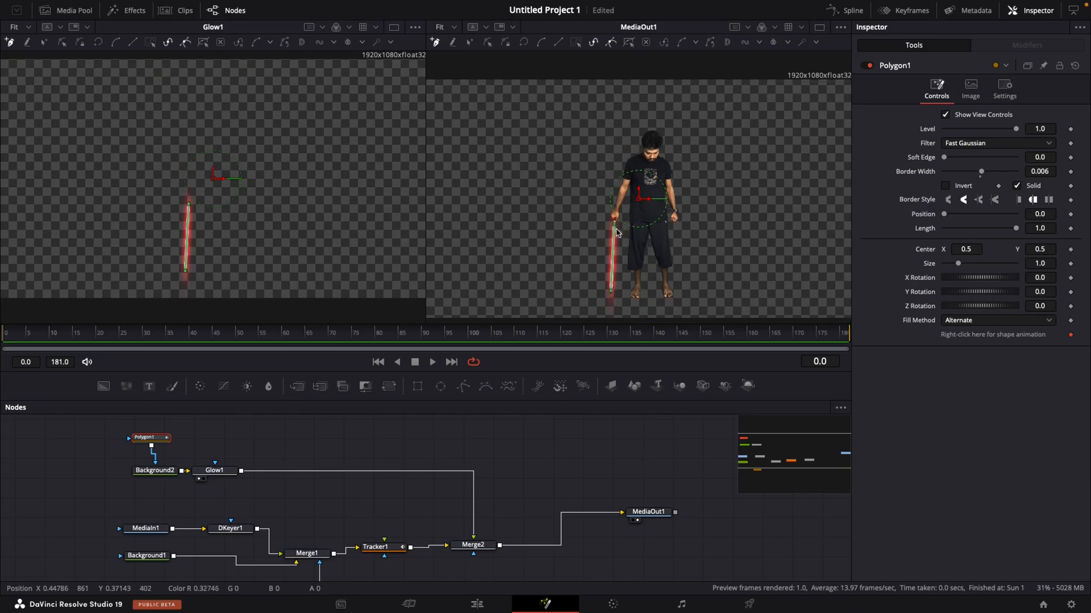
pyautogui.scroll(4, 616, 231)
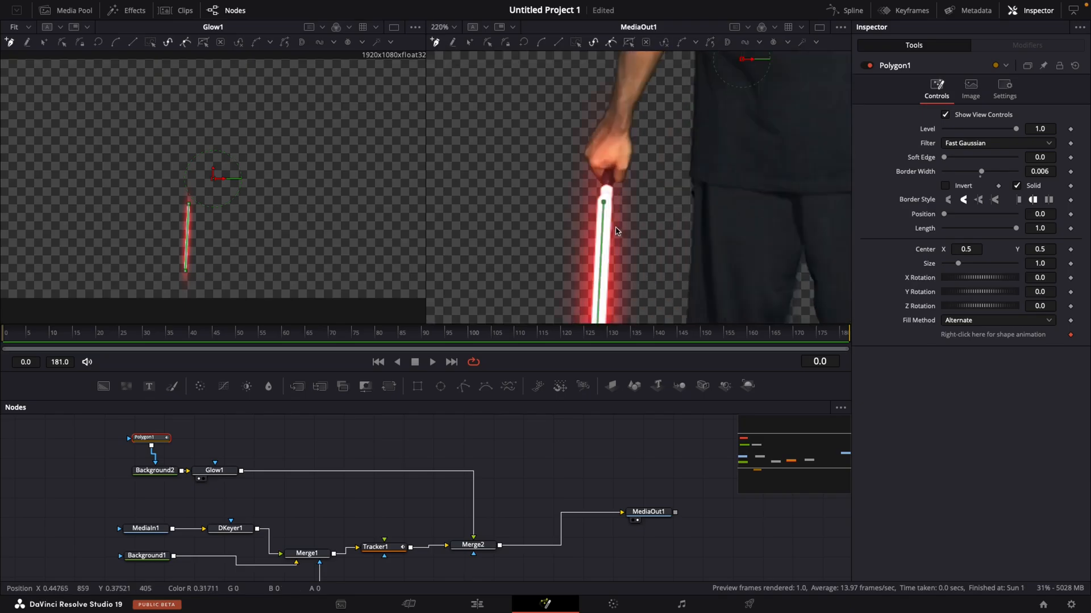
pyautogui.click(604, 202)
pyautogui.rightClick(604, 203)
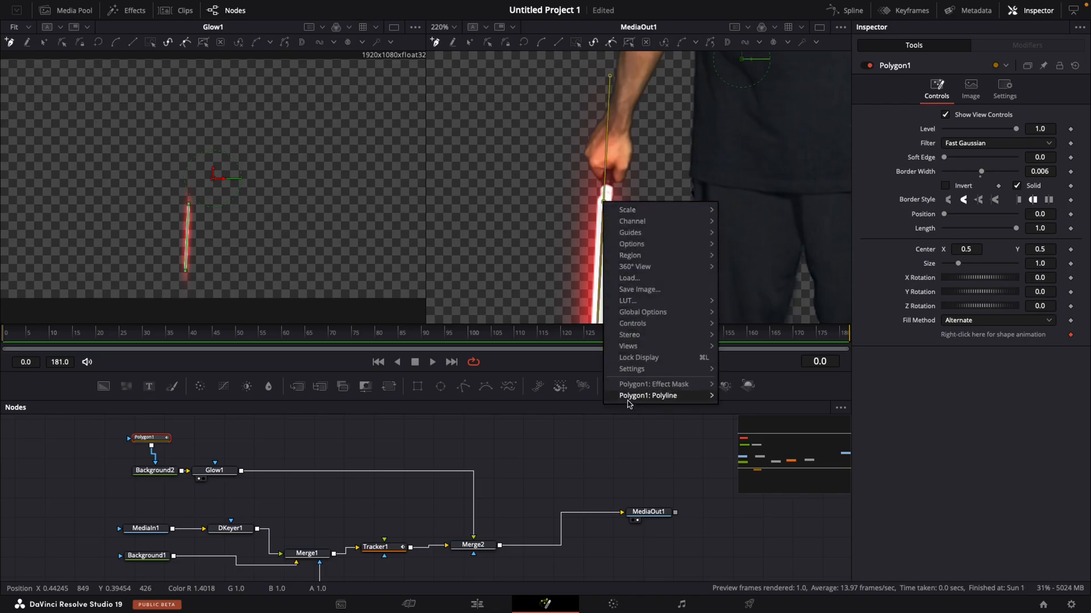
pyautogui.moveTo(640, 400)
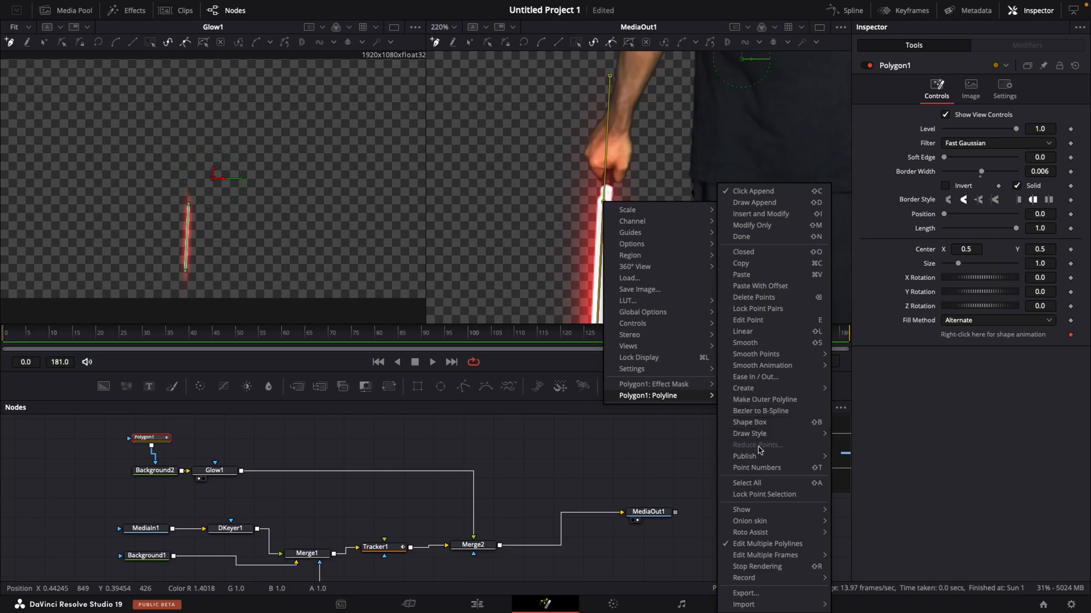
pyautogui.moveTo(762, 457)
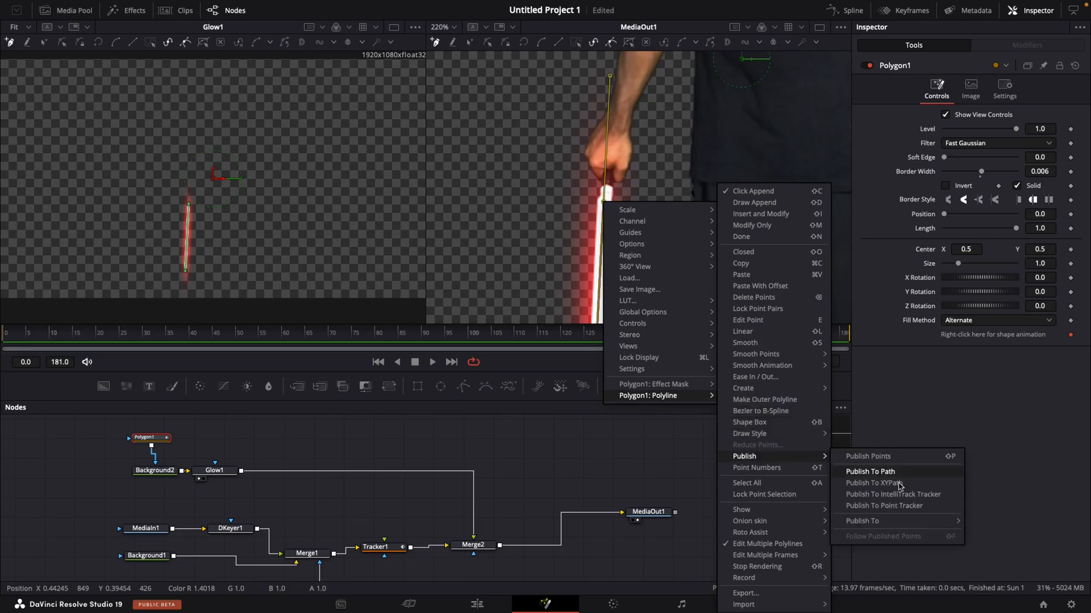
pyautogui.moveTo(898, 526)
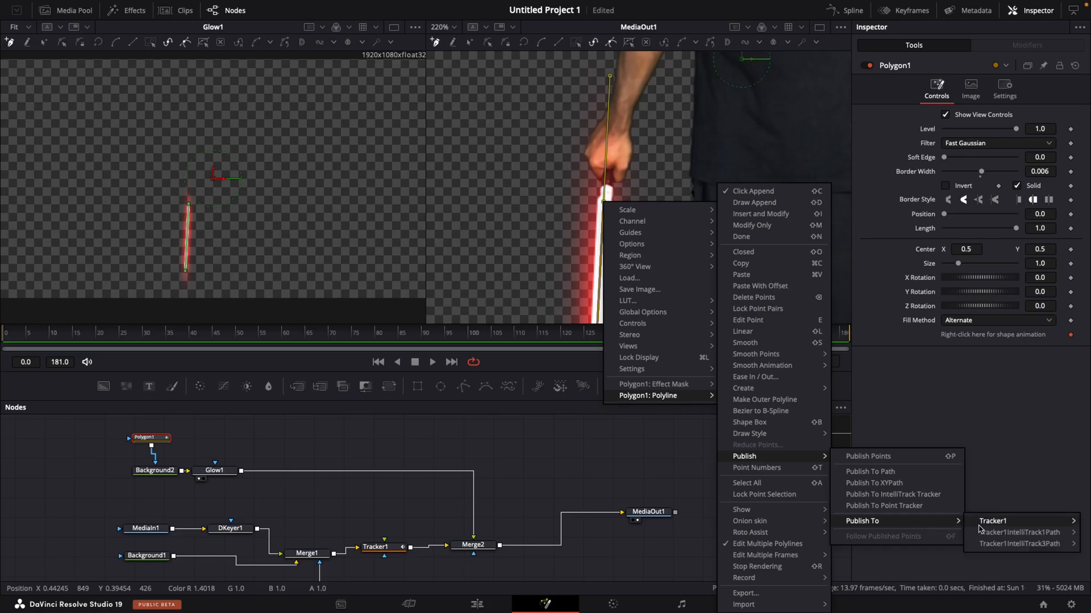
pyautogui.moveTo(991, 531)
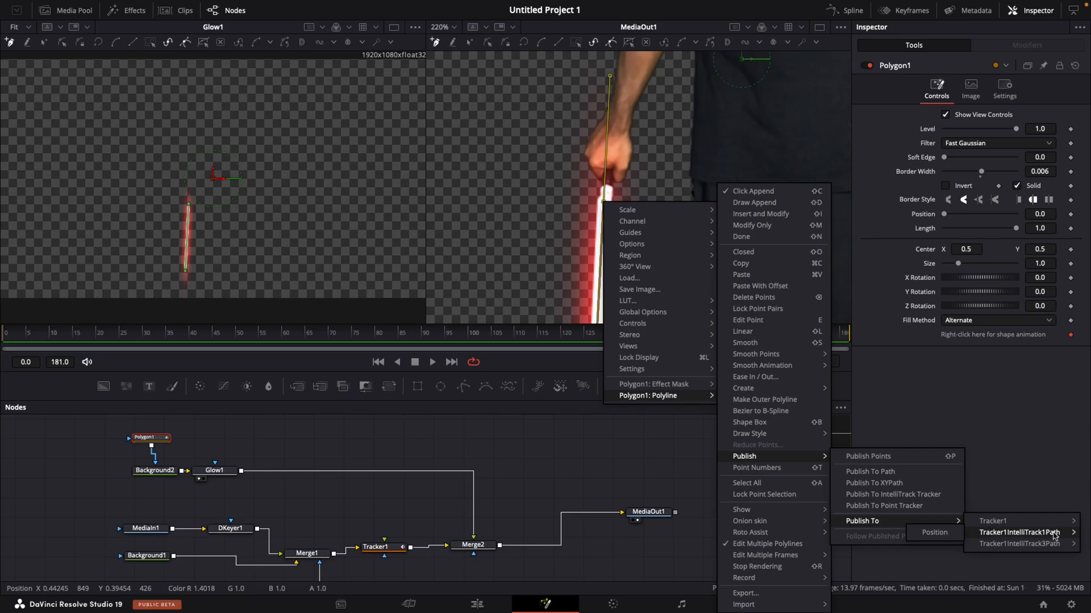
pyautogui.click(940, 533)
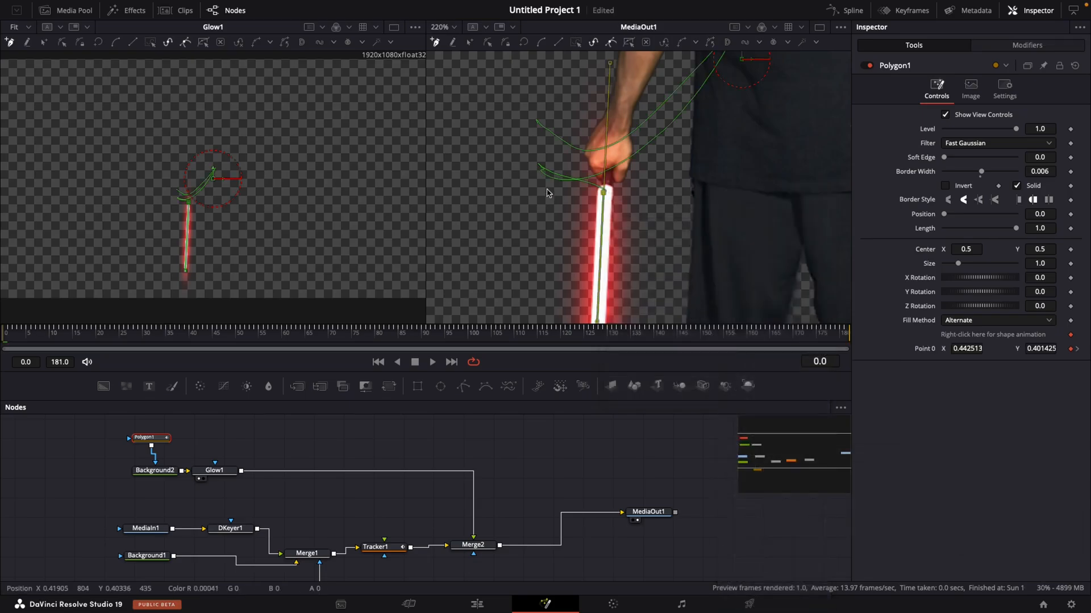
# - Publish Polygon1's lower point to the Position of Tracker1IntelliTrack3Path
pyautogui.scroll(-10, 582, 227)
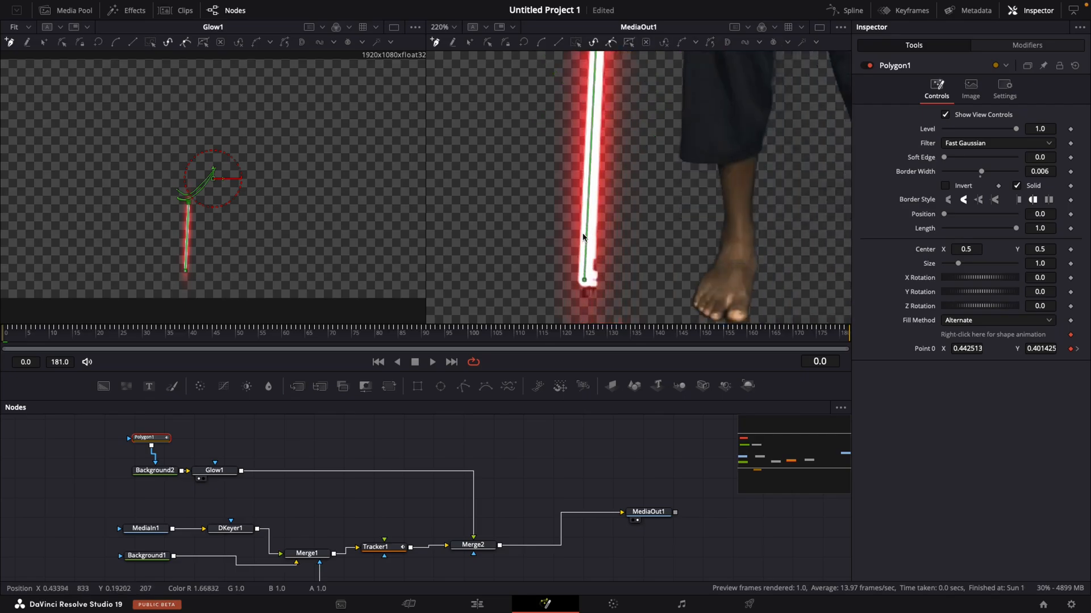
pyautogui.click(584, 222)
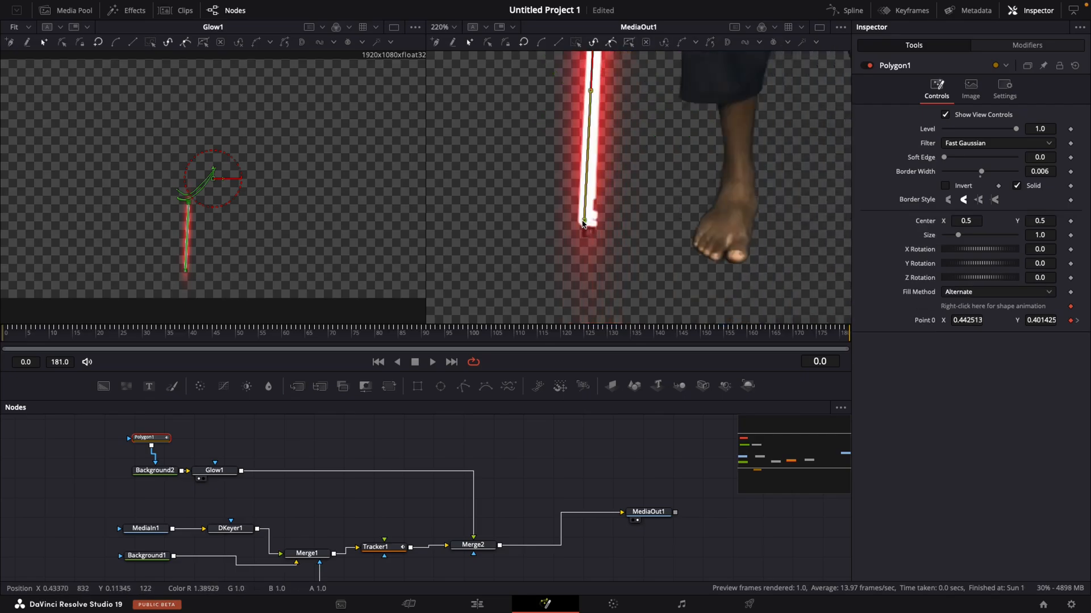
pyautogui.rightClick(583, 222)
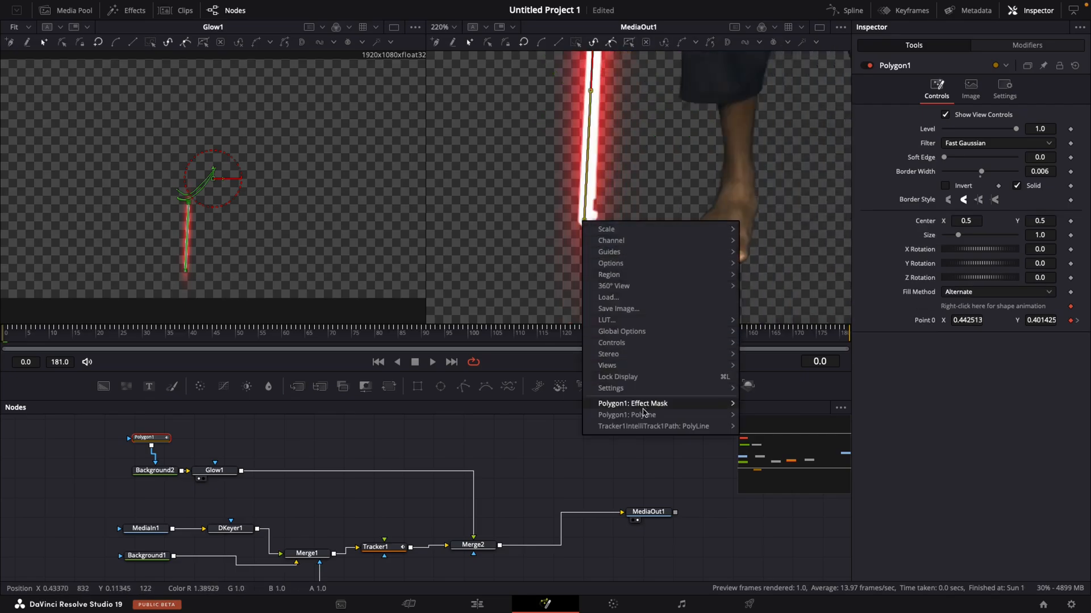
pyautogui.moveTo(628, 418)
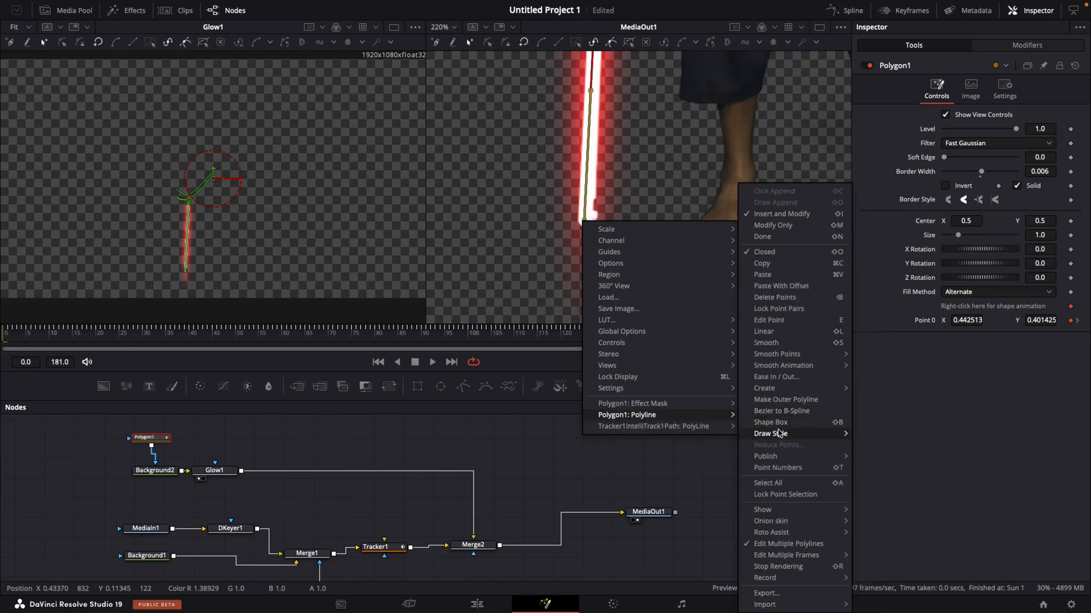
pyautogui.moveTo(793, 462)
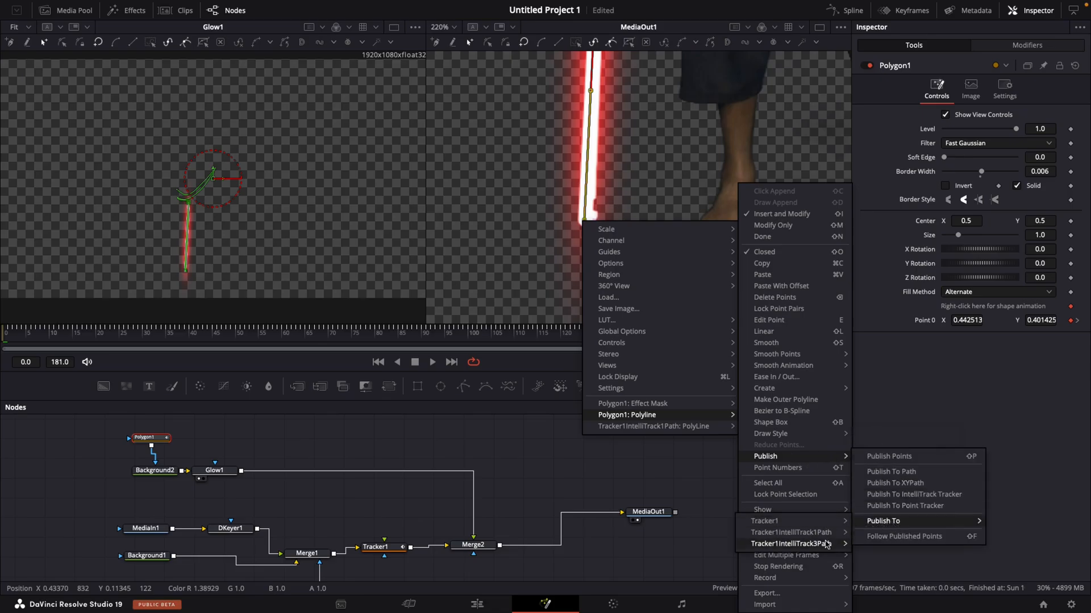
pyautogui.moveTo(830, 545)
pyautogui.click(869, 545)
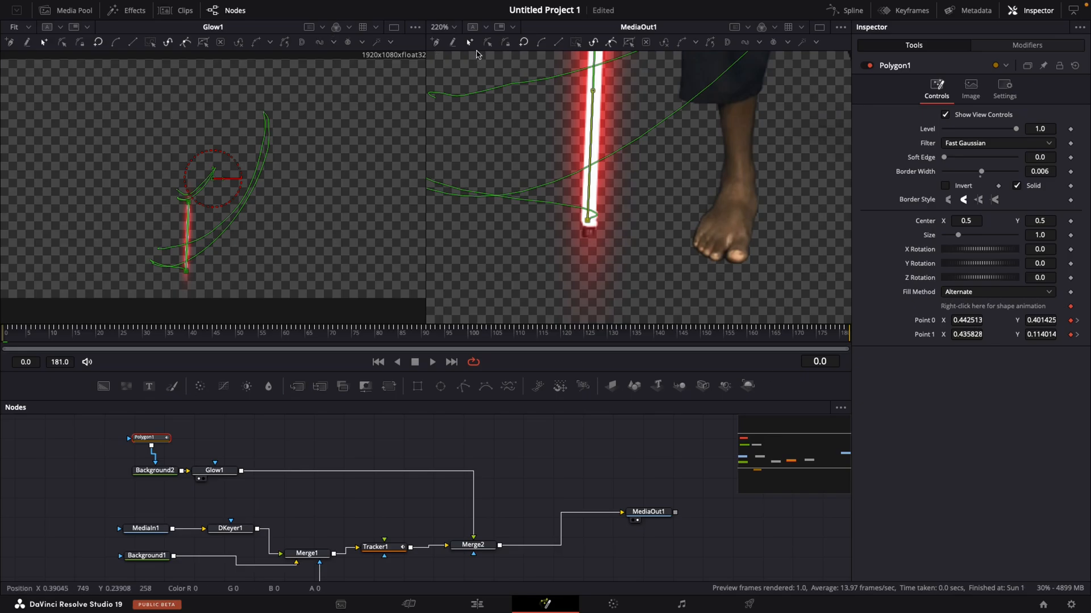
# - Fit the whole frame in the MediaOut1 viewer and go to frame 13 to check the blade against the stick
pyautogui.click(454, 28)
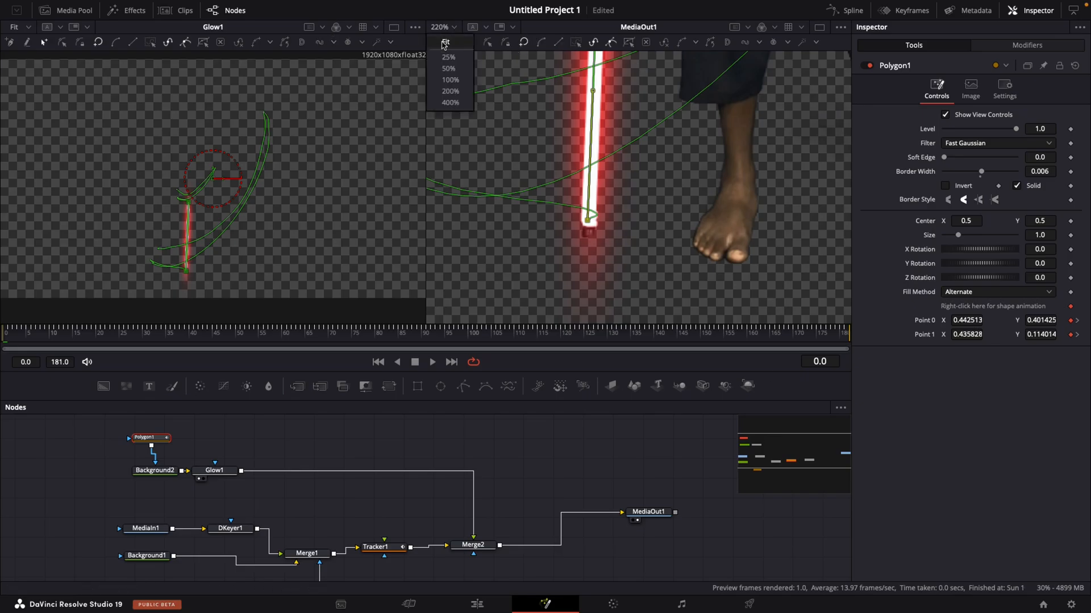
pyautogui.click(445, 44)
pyautogui.click(65, 335)
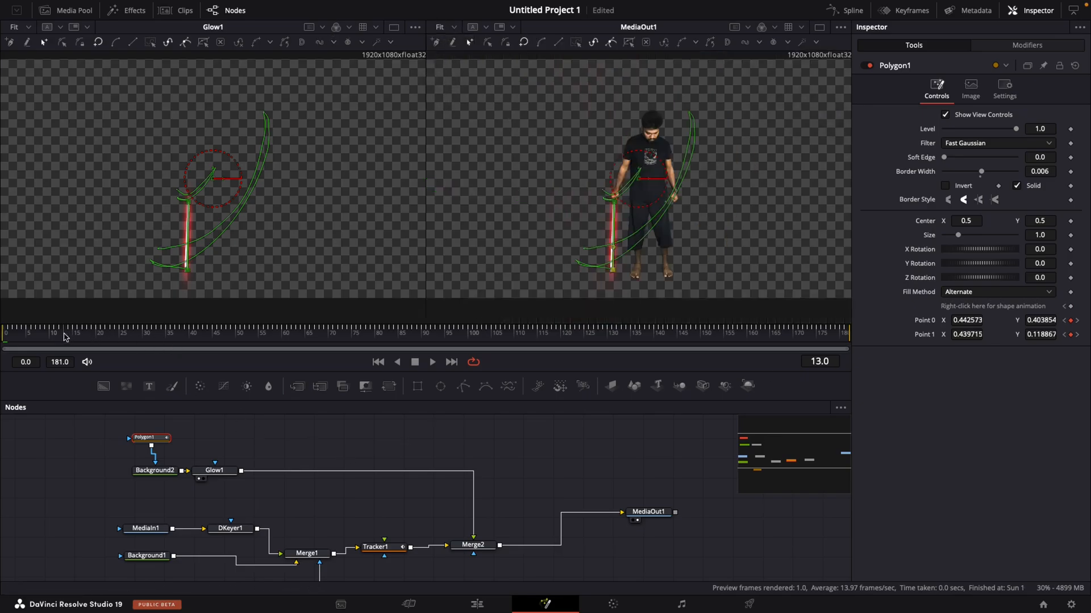
# - Play the composite from frame 0 with Polygon1 deselected to check how the blade follows the stick
pyautogui.moveTo(64, 336); pyautogui.dragTo(4, 339)
pyautogui.click(49, 468)
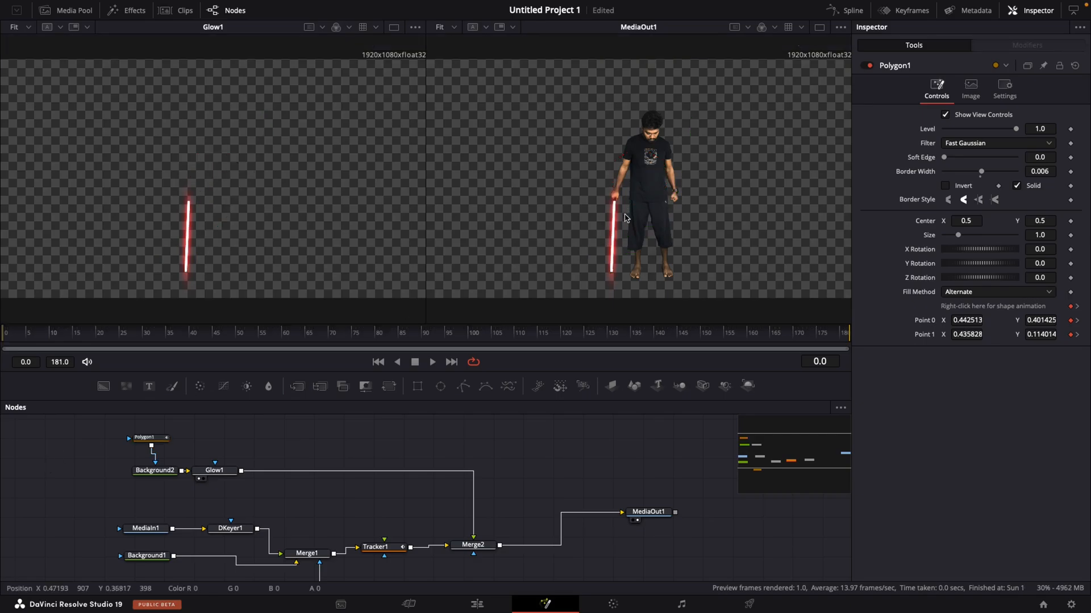
pyautogui.press('space')
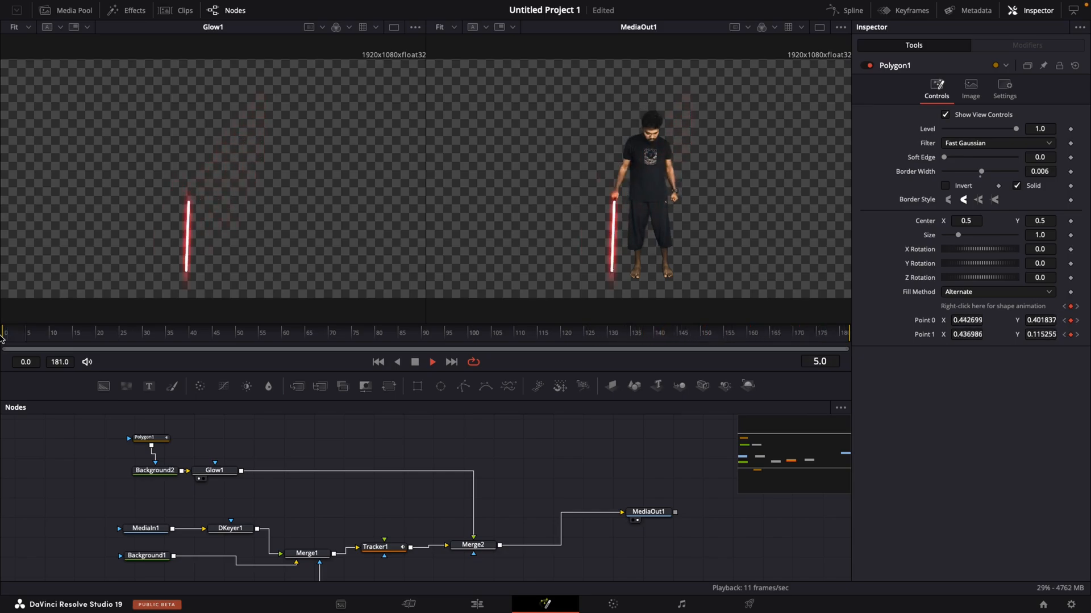
pyautogui.press('space')
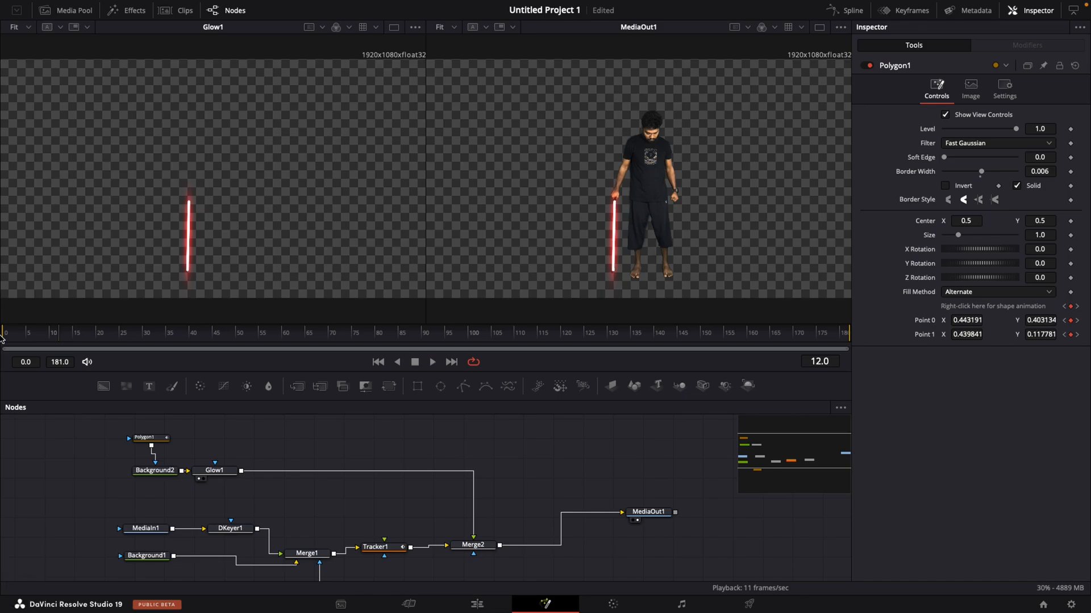
# - Move MediaOut1 farther from Merge2 to make room for new nodes, and browse the media pool for a background image
pyautogui.scroll(-3, 534, 527)
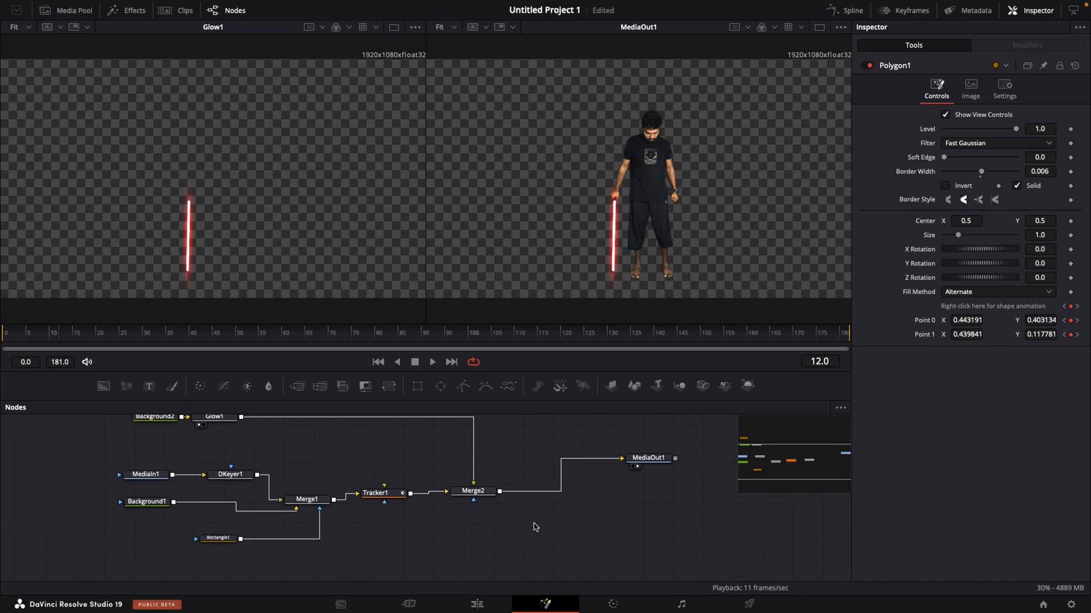
pyautogui.moveTo(677, 474); pyautogui.dragTo(736, 497)
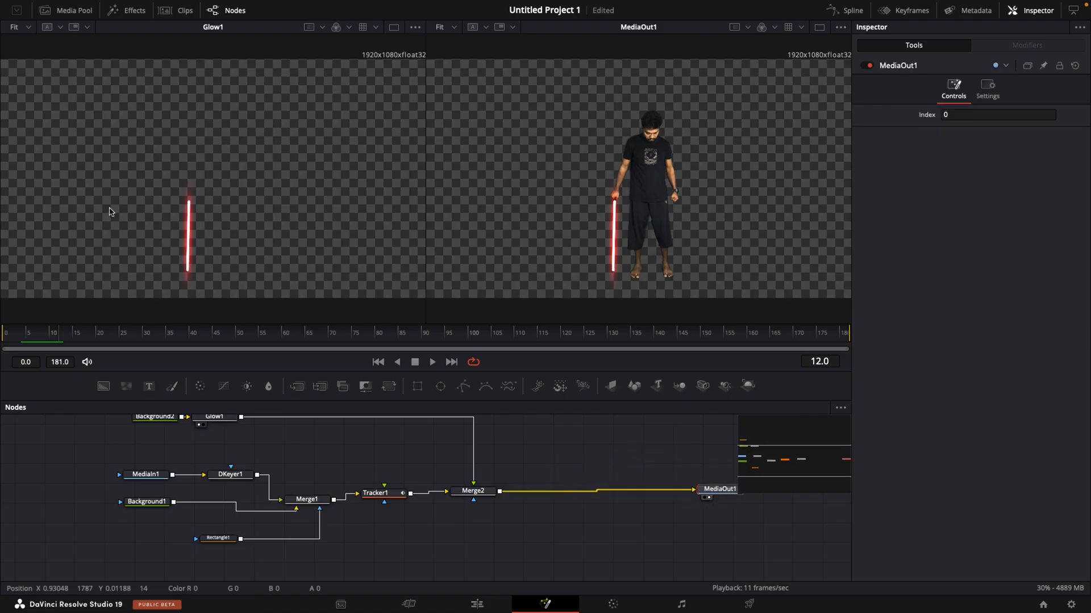
pyautogui.click(48, 10)
pyautogui.scroll(-2, 130, 165)
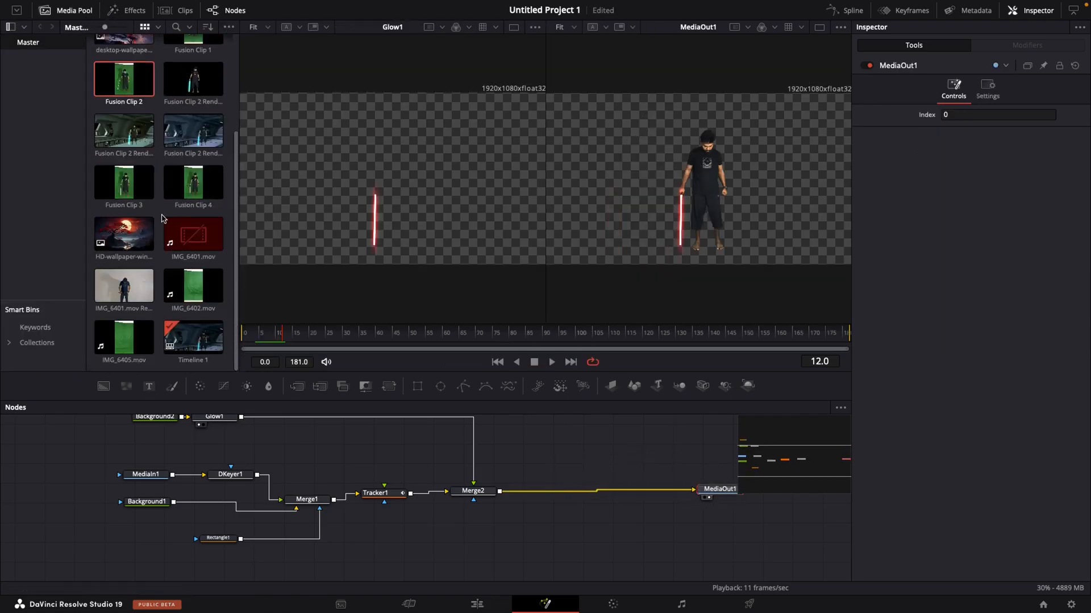
pyautogui.scroll(3, 191, 332)
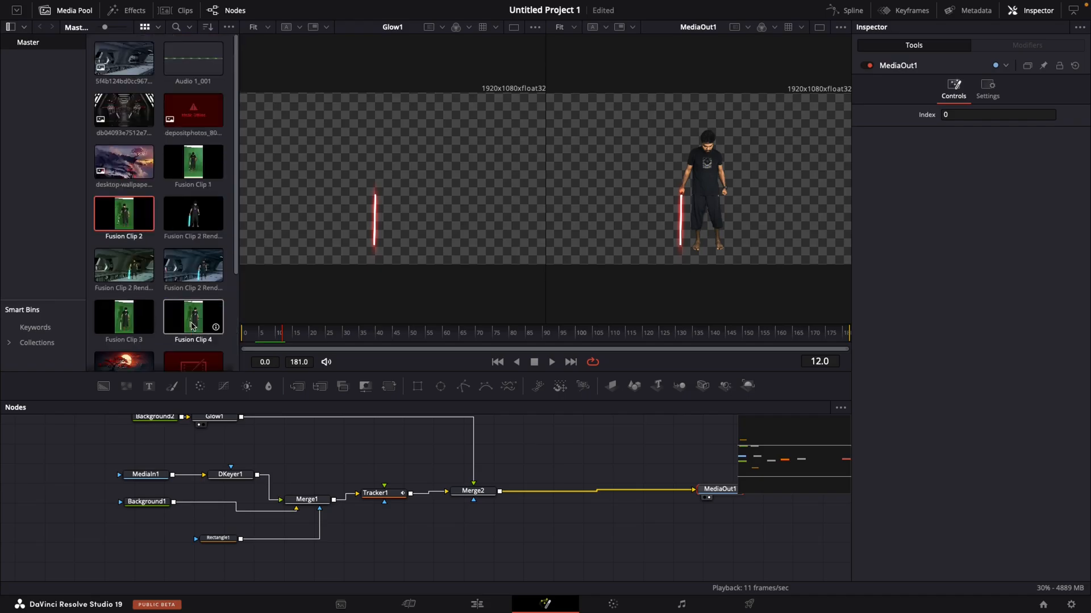
pyautogui.moveTo(122, 57); pyautogui.dragTo(499, 492)
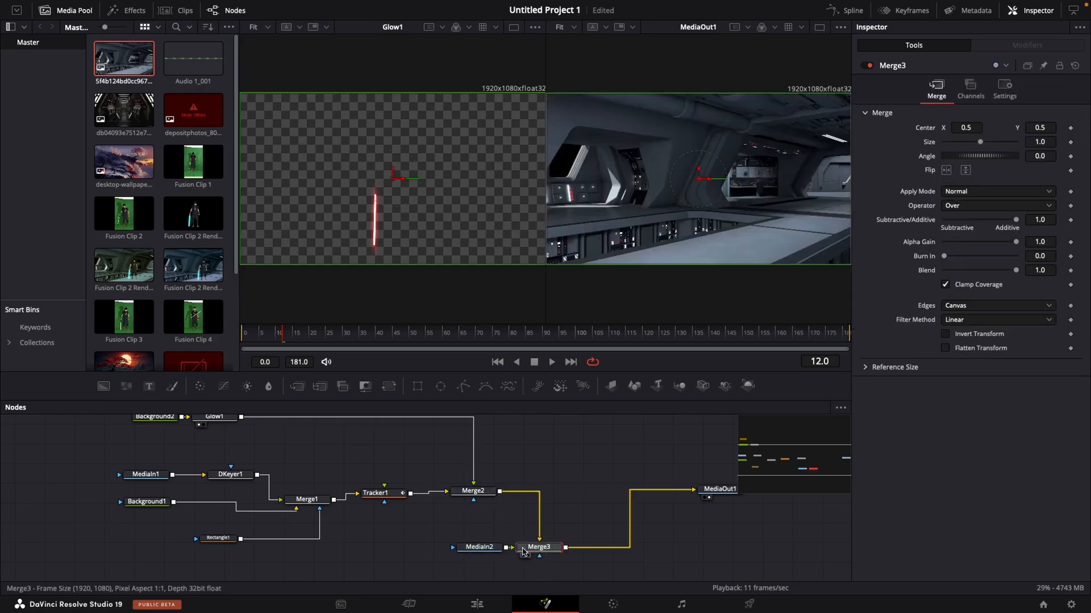
pyautogui.press('super+z')
pyautogui.press('super+z')
# - Merge the spaceship interior image in after Merge2, align Merge3 with the node row and swap its inputs so the image is the background
pyautogui.moveTo(130, 65); pyautogui.dragTo(500, 492)
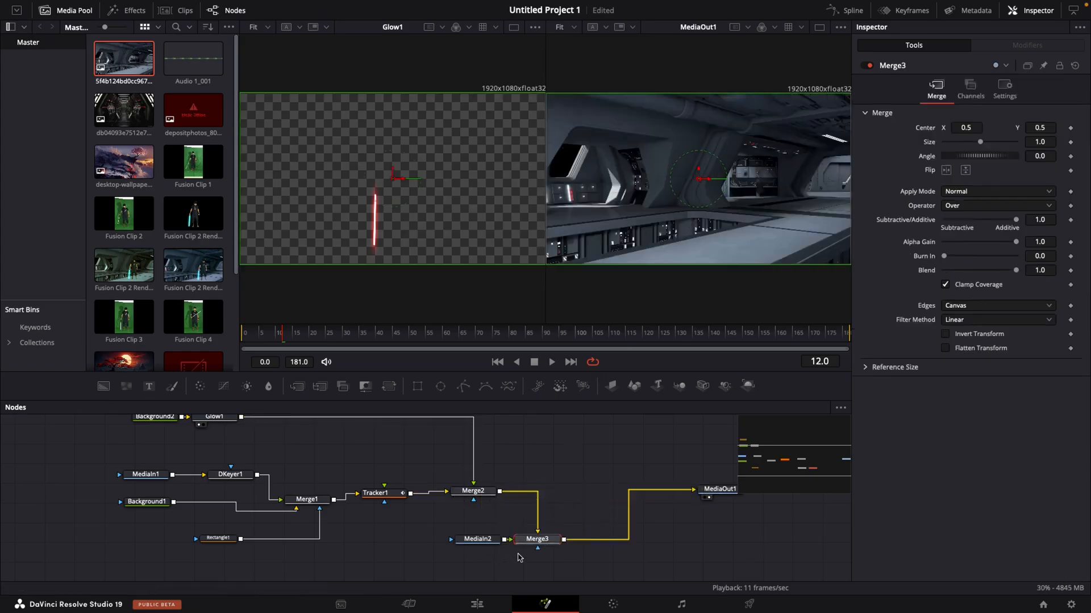
pyautogui.moveTo(541, 542); pyautogui.dragTo(578, 494)
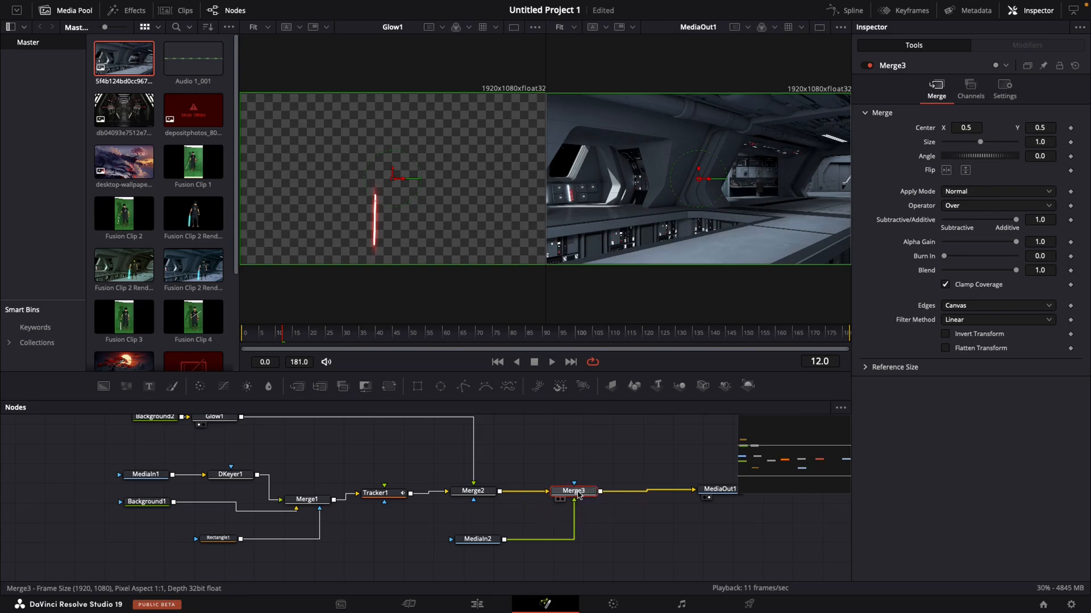
pyautogui.rightClick(578, 494)
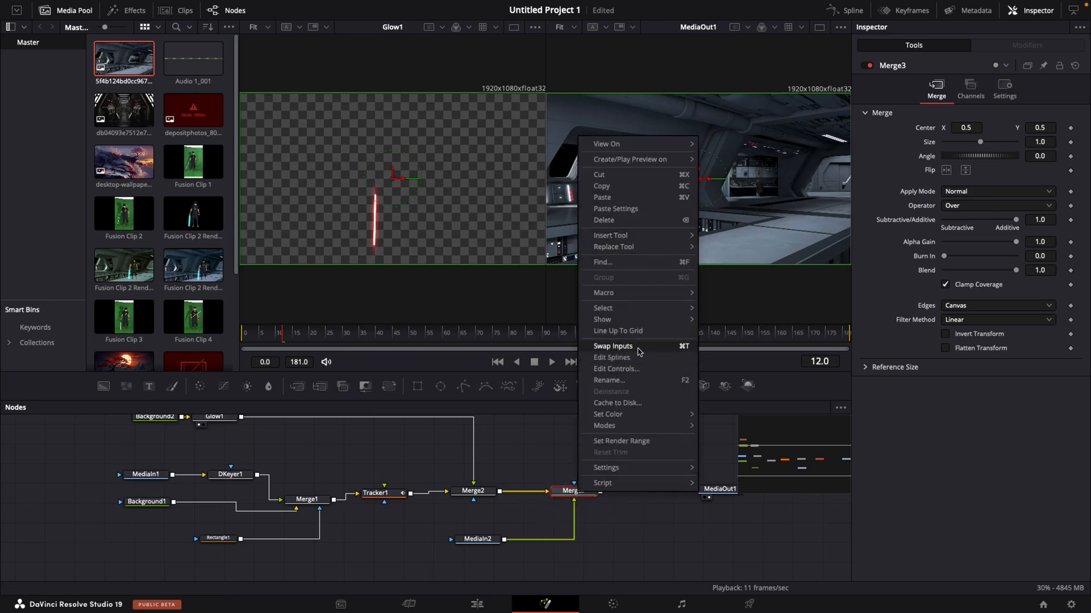
pyautogui.click(639, 352)
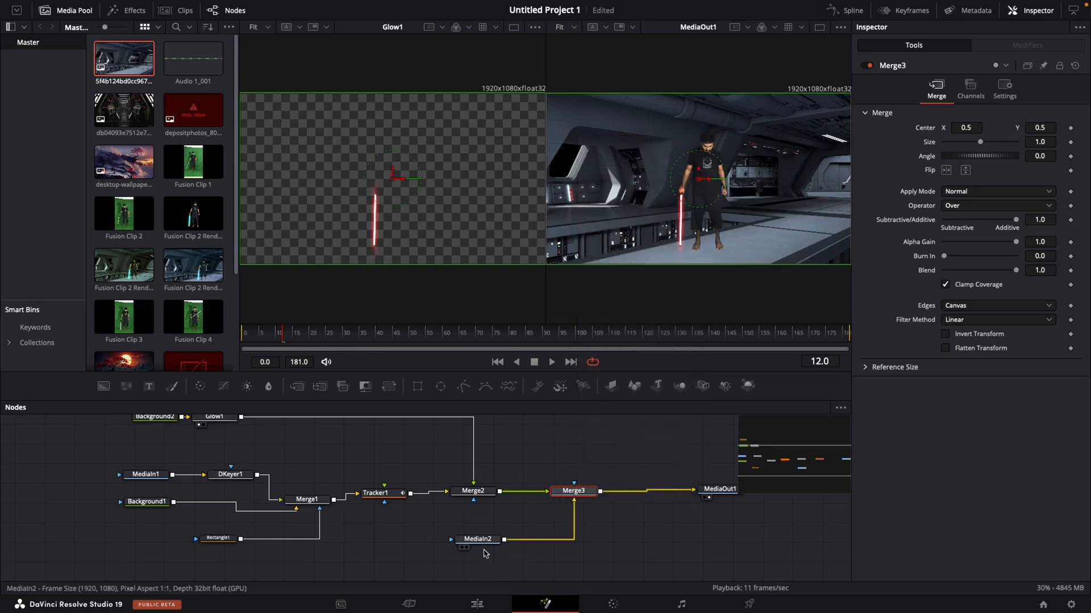
# - Show MediaIn2 in the first viewer with the media pool hidden, and insert a Resize node after MediaIn2
pyautogui.moveTo(491, 541); pyautogui.dragTo(408, 159)
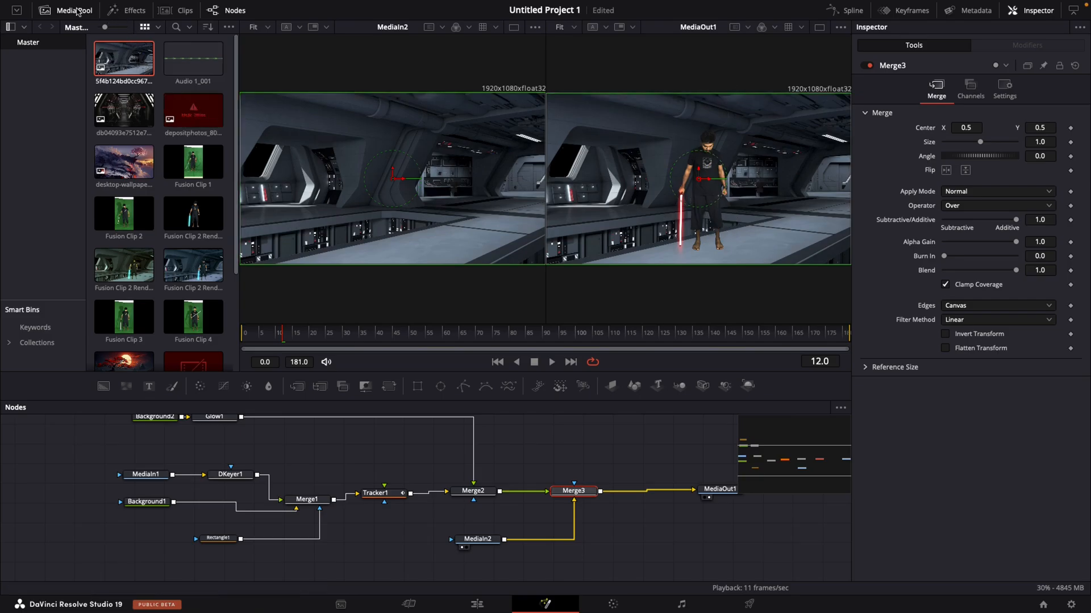
pyautogui.click(76, 10)
pyautogui.moveTo(486, 544); pyautogui.dragTo(420, 546)
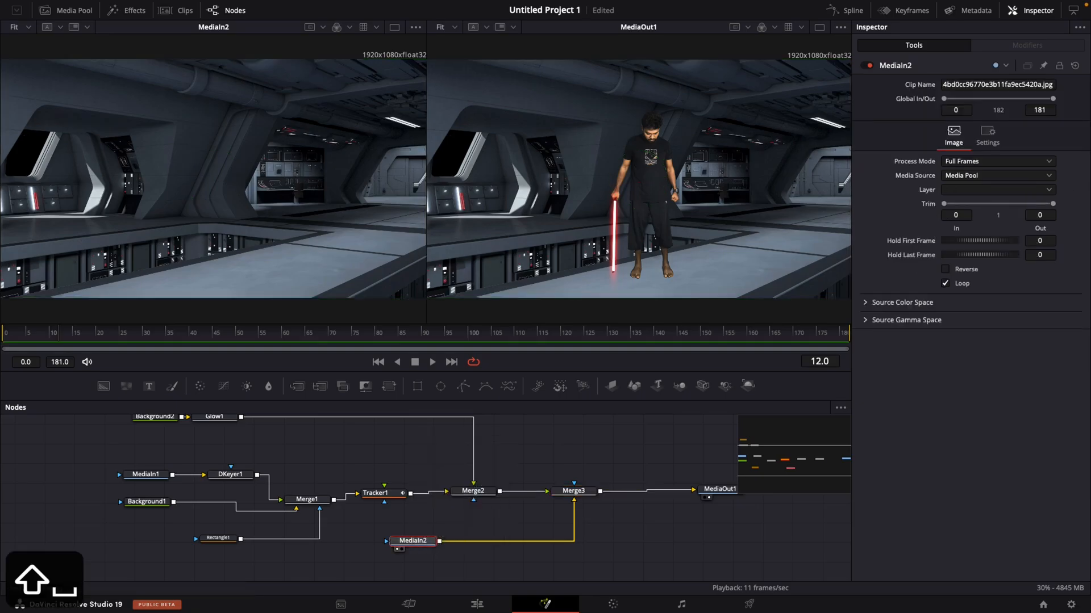
pyautogui.hotkey('shift', 'space')
pyautogui.write('resi')
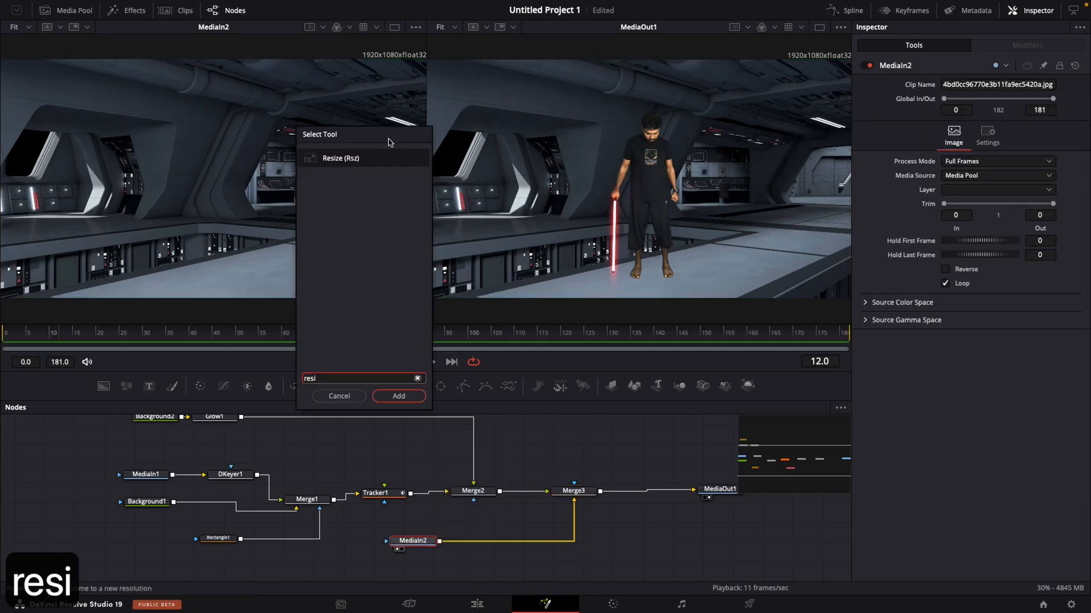
pyautogui.press('Return')
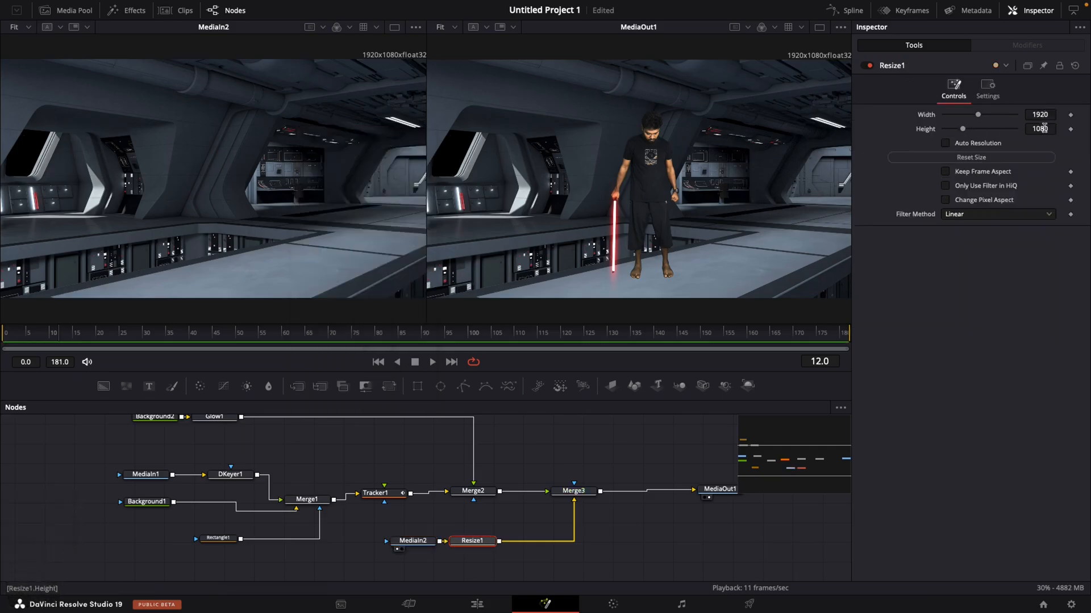
# - Insert a Blur node between Resize1 and Merge3
pyautogui.click(655, 511)
pyautogui.scroll(1, 655, 512)
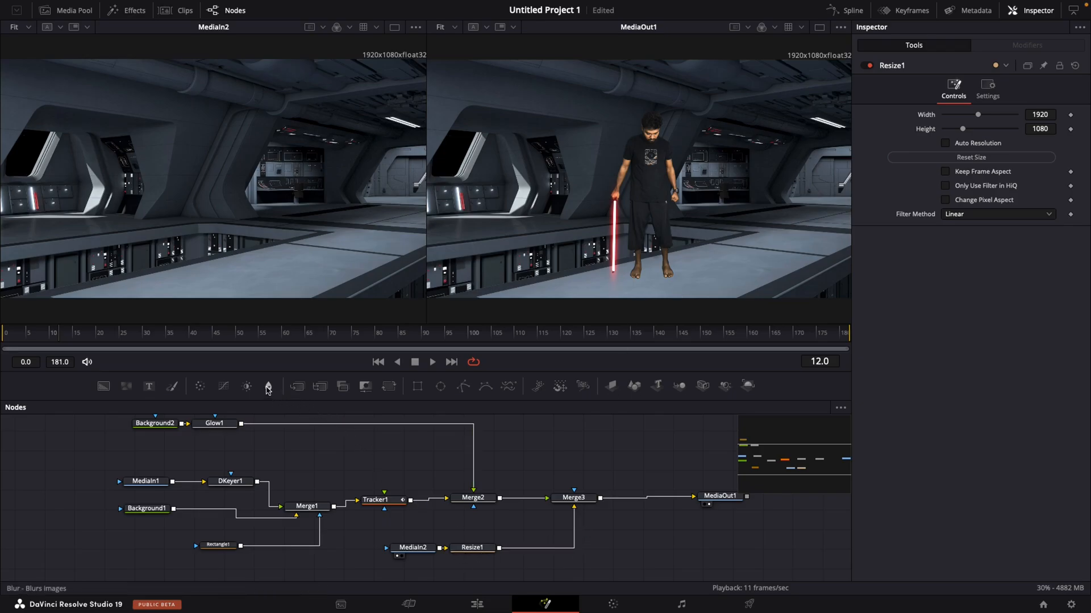
pyautogui.moveTo(268, 387); pyautogui.dragTo(543, 550)
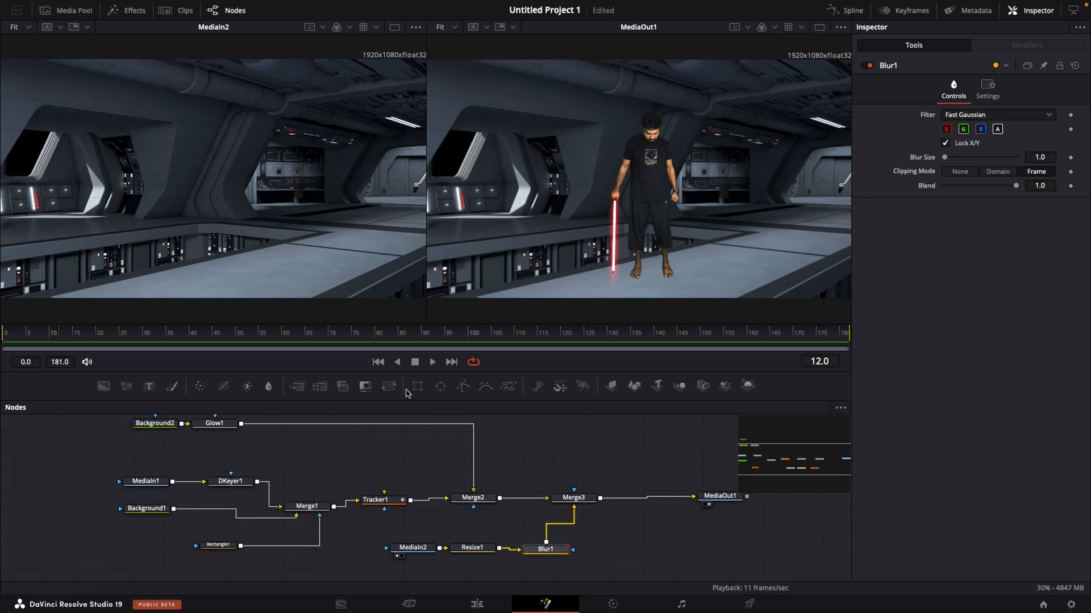
# - Mask Blur1 with a rectangle about 1.03 wide and 0.74 high, raised to a center Y of about 0.705
pyautogui.moveTo(416, 390); pyautogui.dragTo(646, 552)
pyautogui.moveTo(534, 180); pyautogui.dragTo(423, 181)
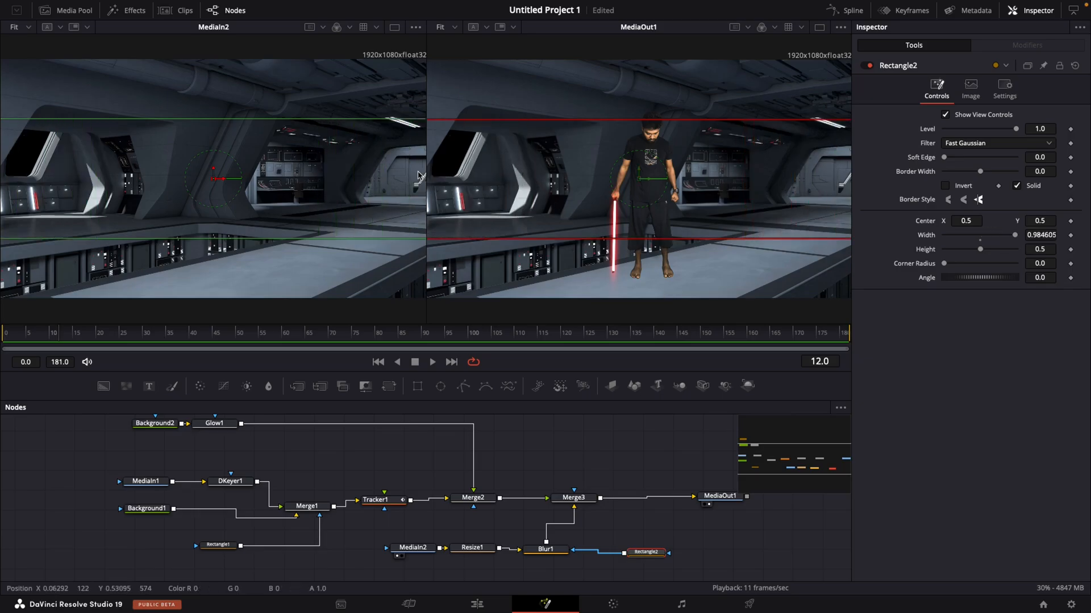
pyautogui.moveTo(650, 124); pyautogui.dragTo(650, 91)
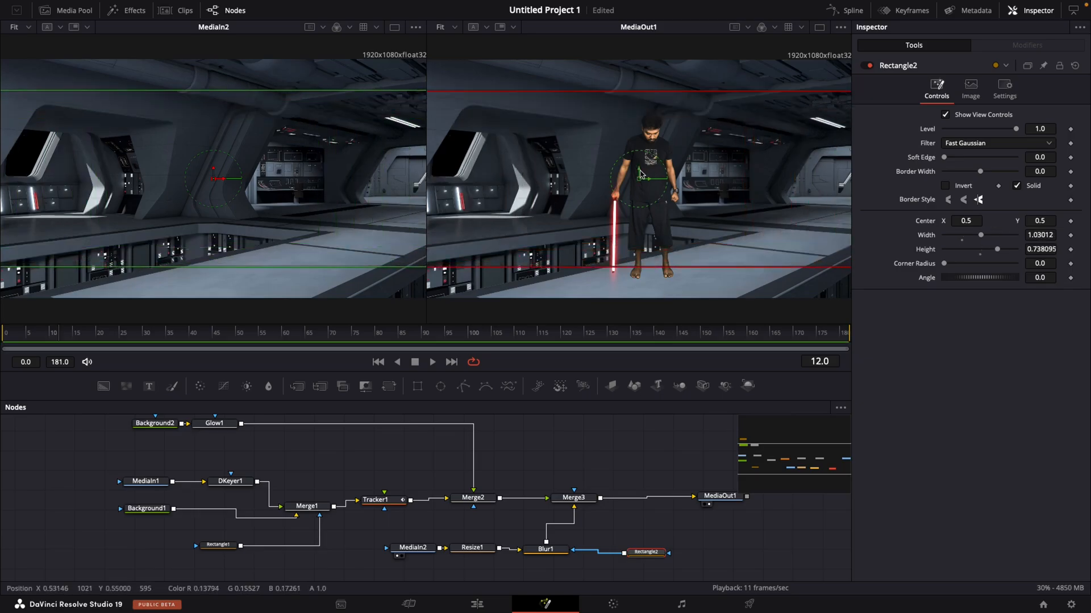
pyautogui.moveTo(640, 171); pyautogui.dragTo(640, 123)
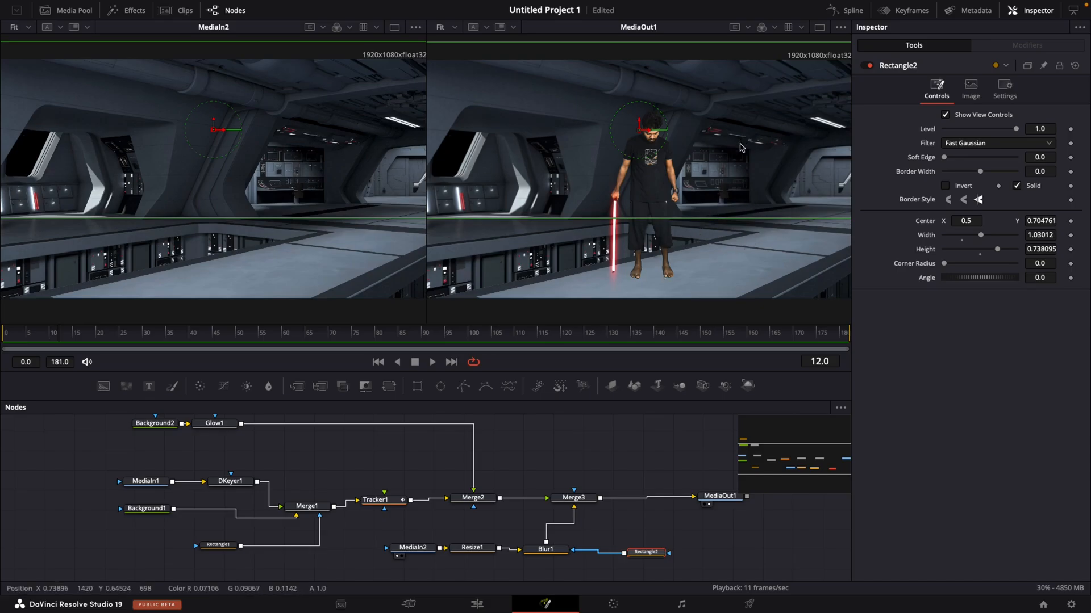
# - Set Blur1's blur size to 3.1 and scrub the composite back to the start to check it
pyautogui.click(564, 554)
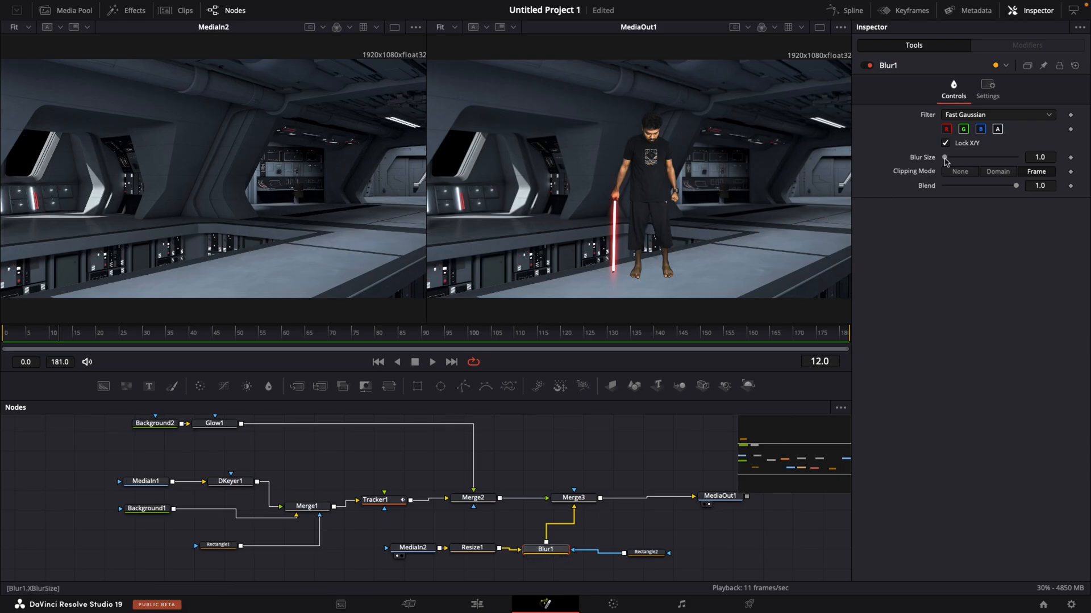
pyautogui.moveTo(944, 159); pyautogui.dragTo(948, 161)
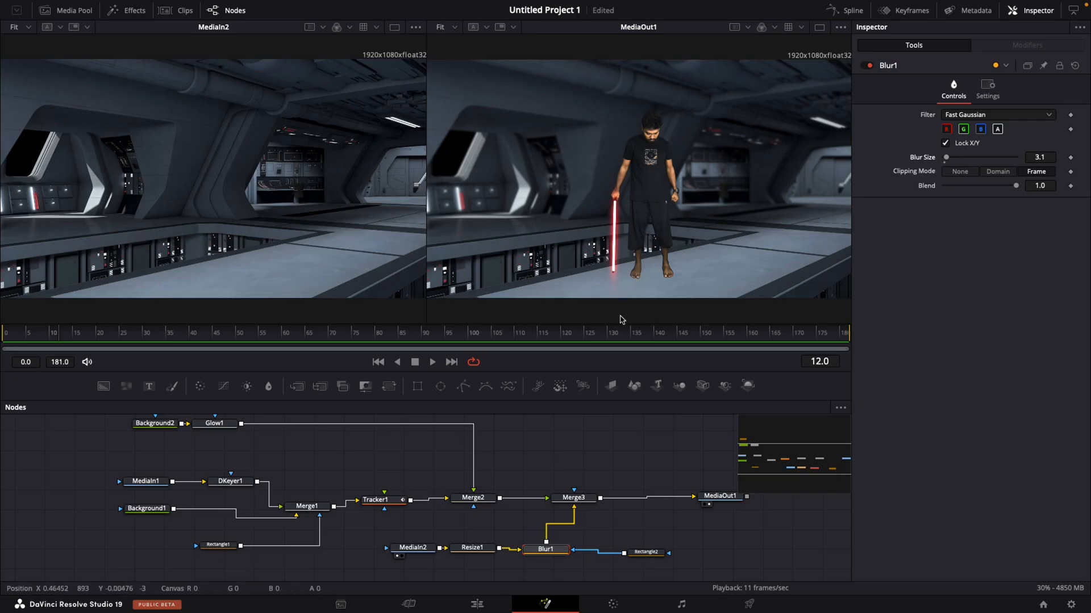
pyautogui.click(483, 341)
pyautogui.moveTo(483, 341); pyautogui.dragTo(1, 362)
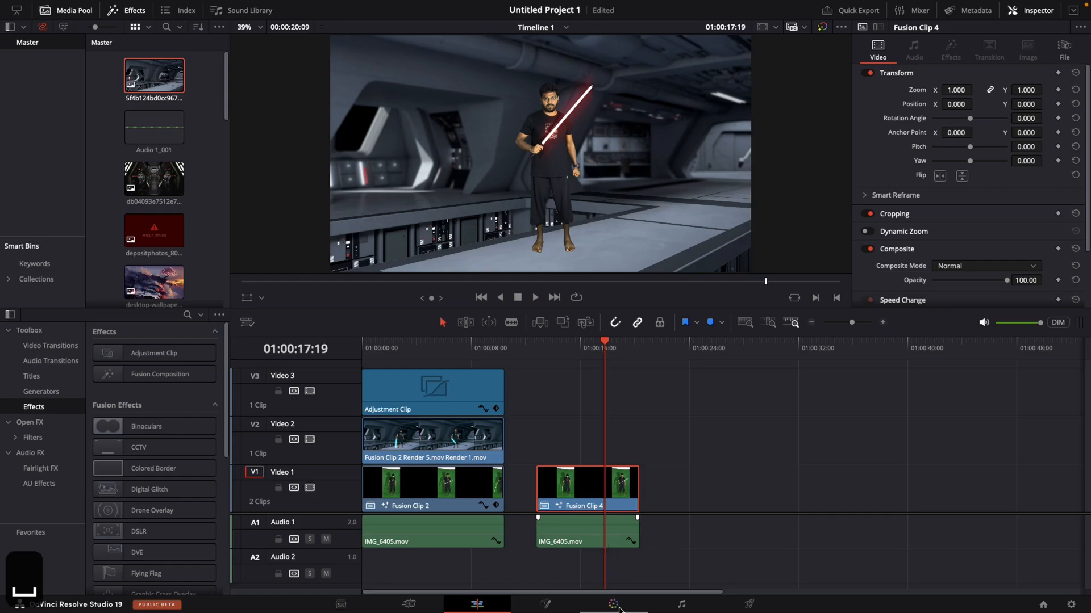
# - Shift Fusion Clip 4's Offset color balance slightly toward blue on the Color page, and return to the Edit page
pyautogui.click(613, 605)
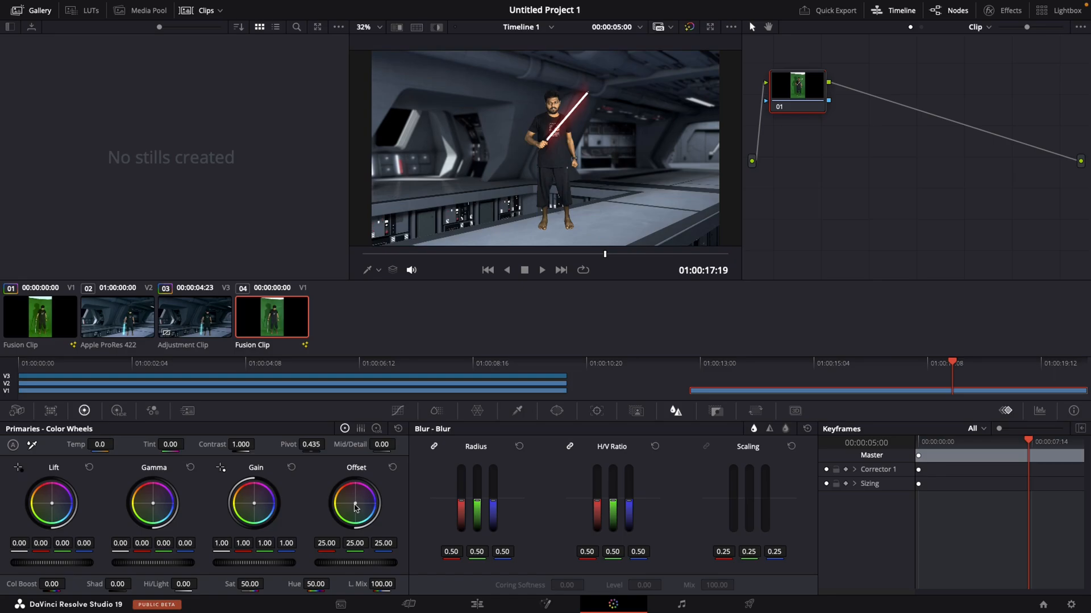
pyautogui.moveTo(355, 508); pyautogui.dragTo(358, 509)
pyautogui.click(474, 605)
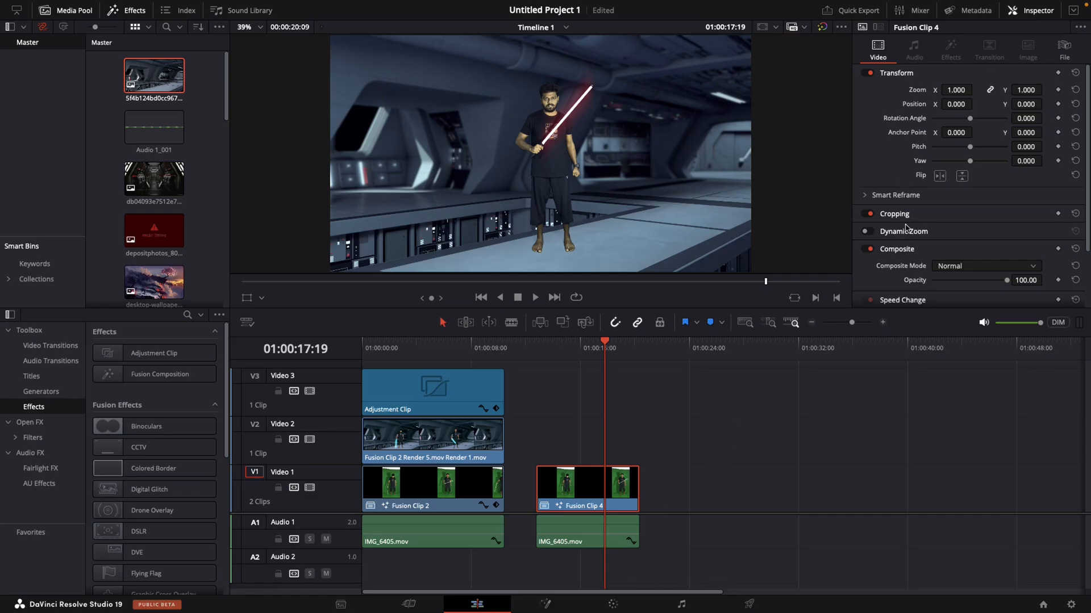
# - Crop Fusion Clip 4 by 100 at the top and 100 at the bottom to add cinematic bars
pyautogui.click(889, 216)
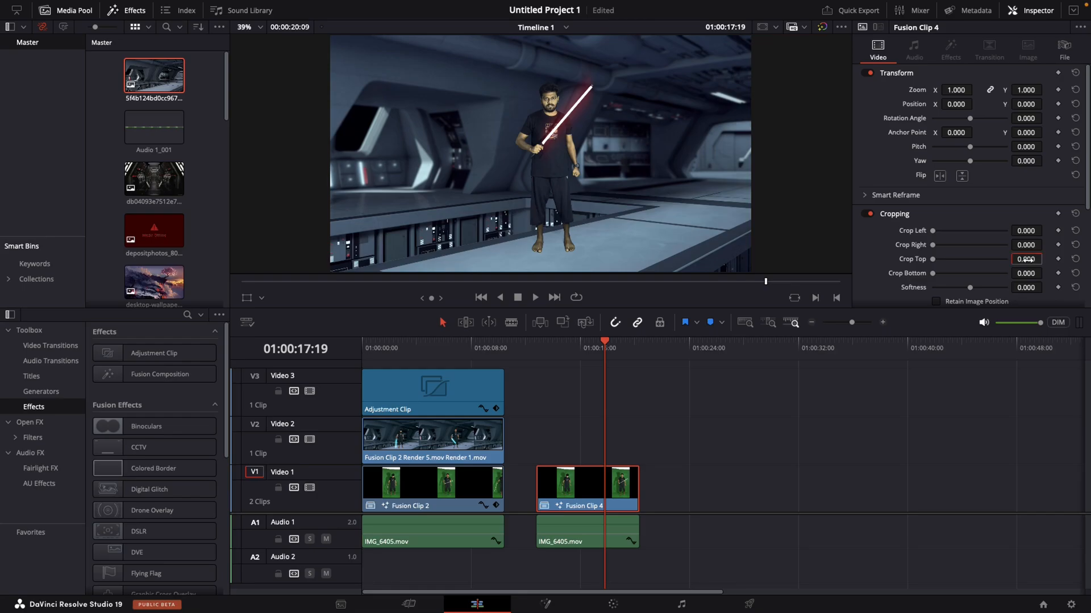
pyautogui.write('100')
pyautogui.press('Return')
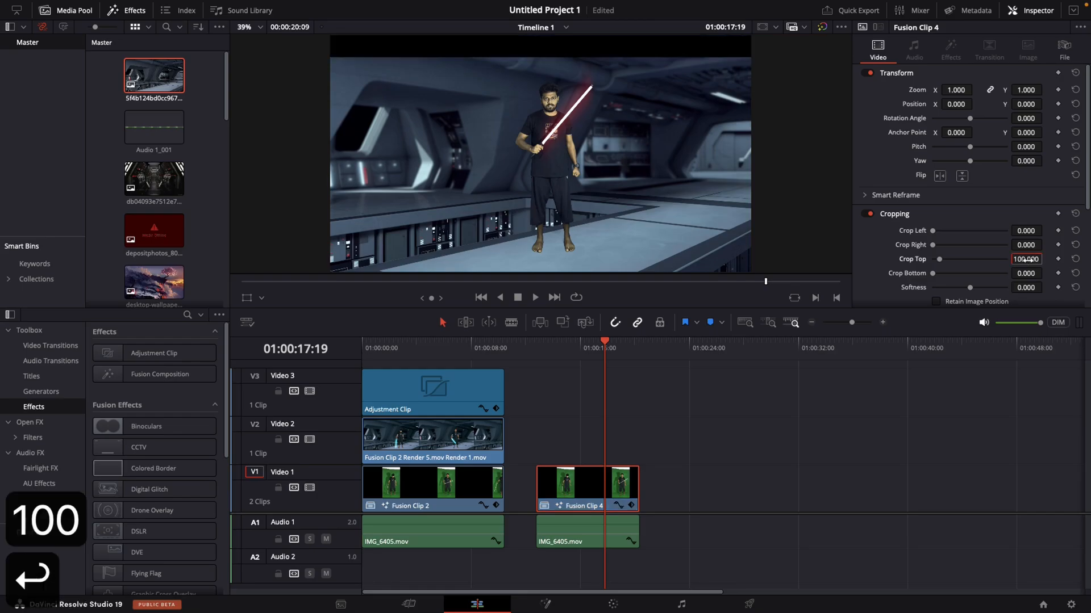
pyautogui.press('Tab')
pyautogui.write('100')
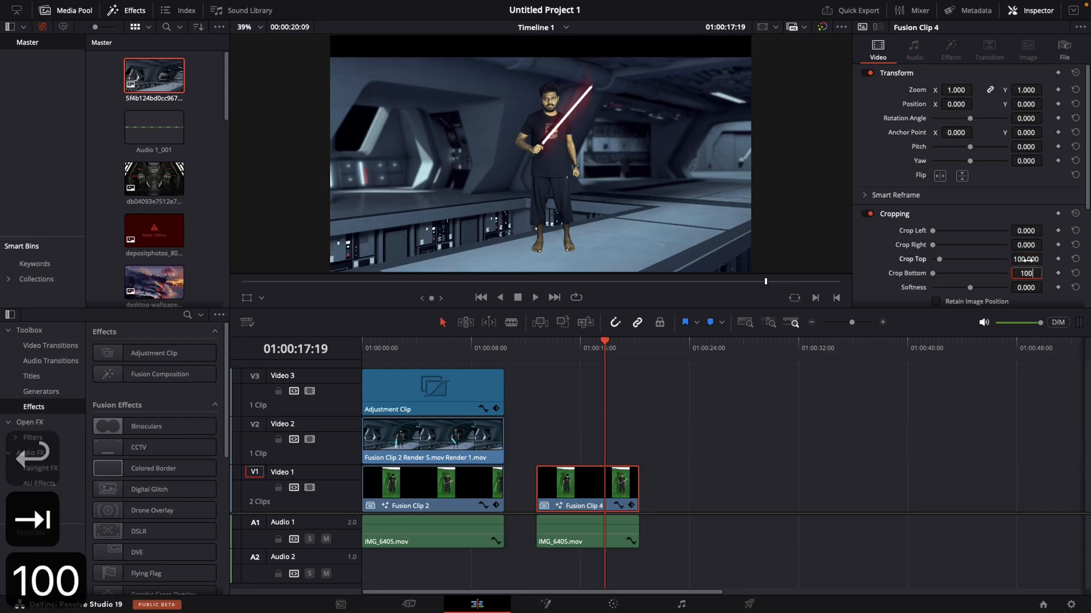
pyautogui.press('Return')
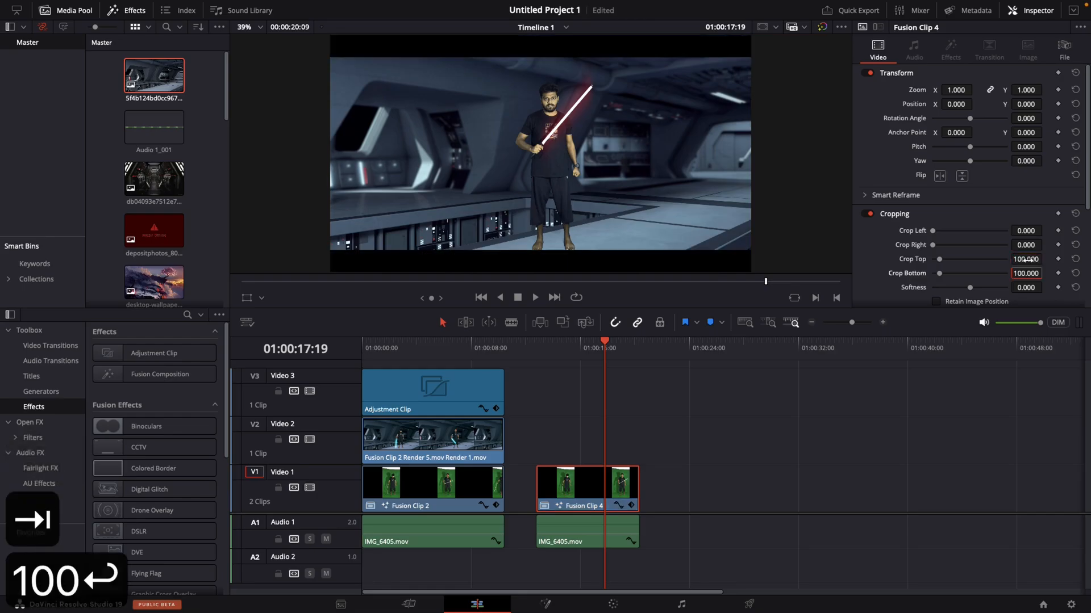
# - Play Fusion Clip 4 full screen from its beginning, and scrub the timeline back to 01:00:16:00
pyautogui.click(537, 352)
pyautogui.press('p')
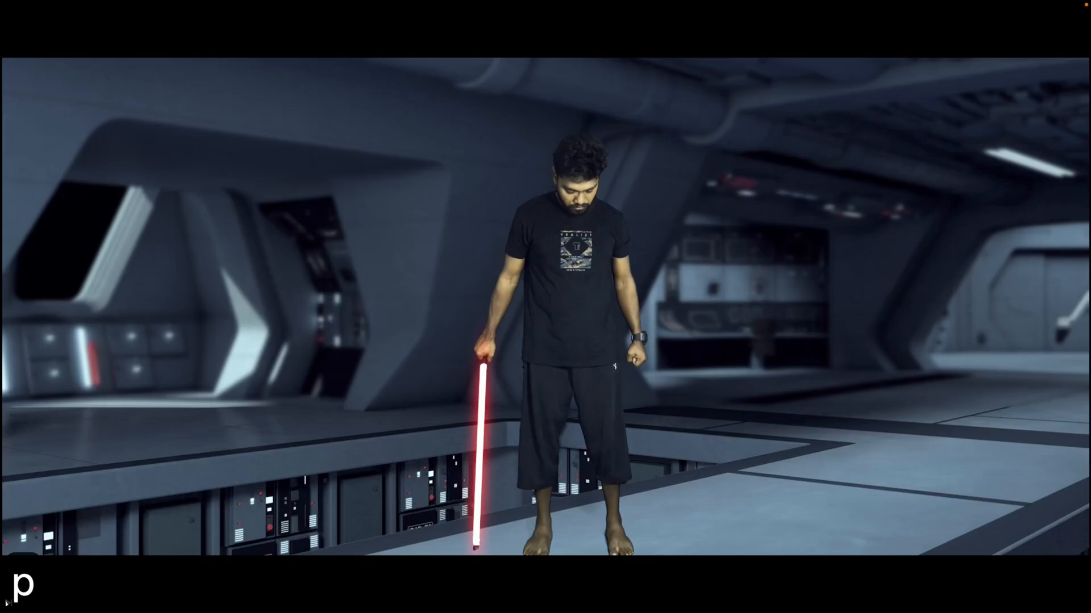
pyautogui.press('space')
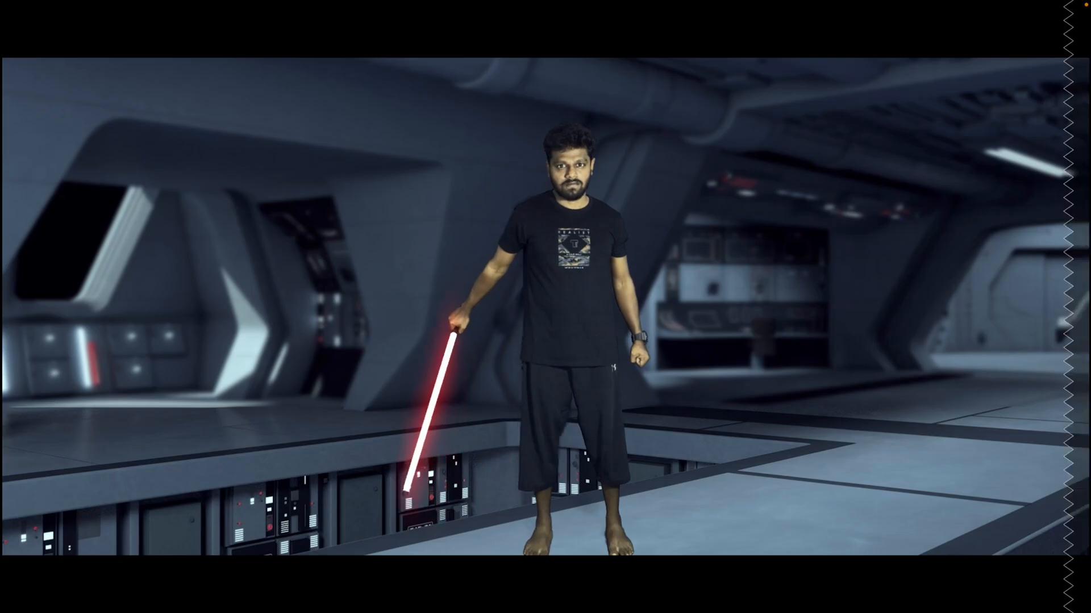
pyautogui.press('Escape')
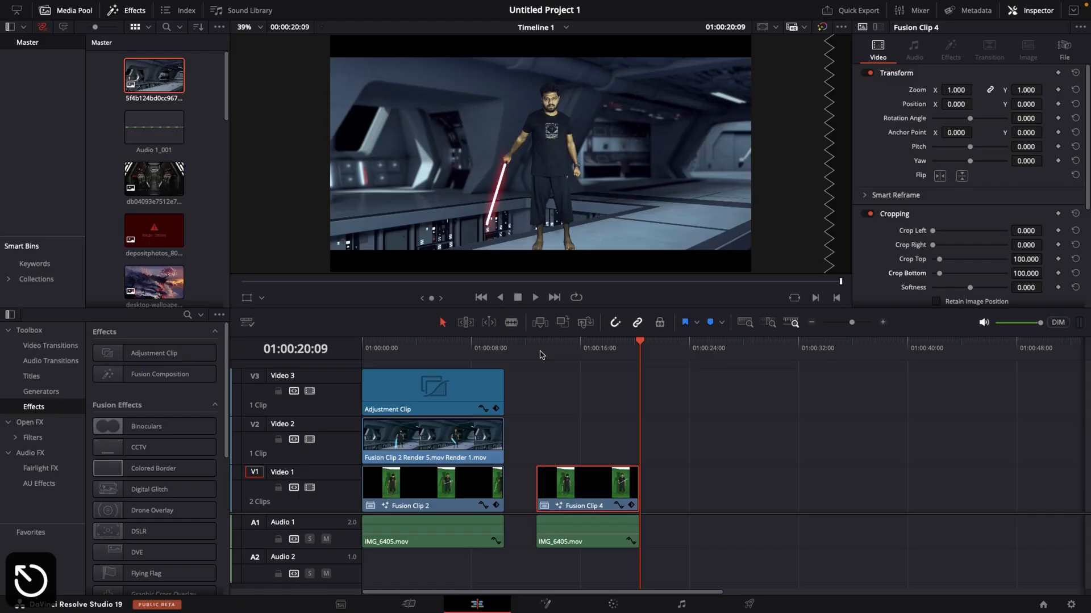
pyautogui.moveTo(553, 349); pyautogui.dragTo(579, 437)
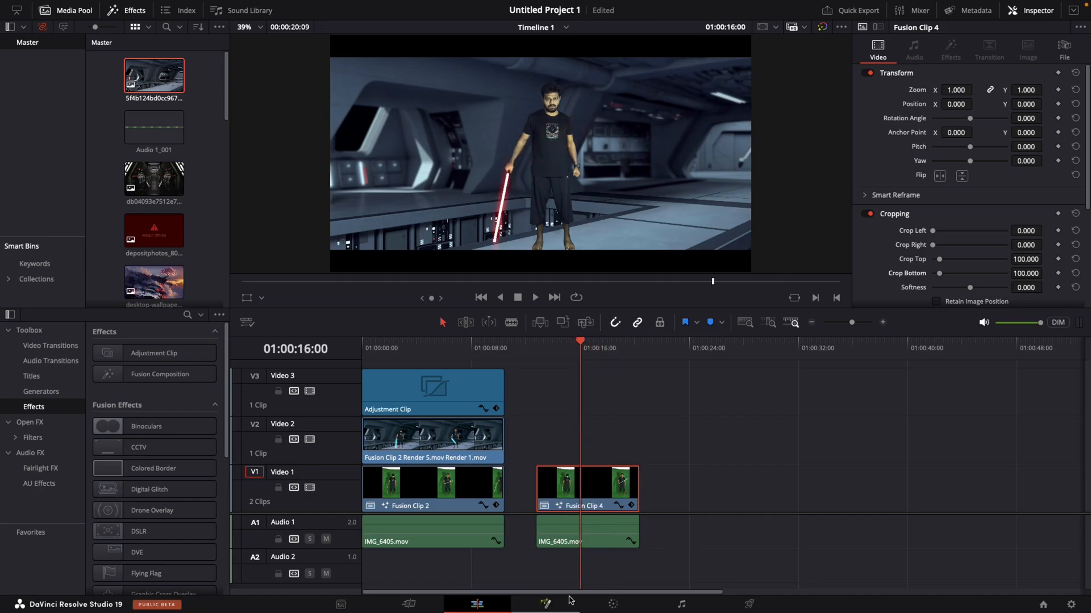